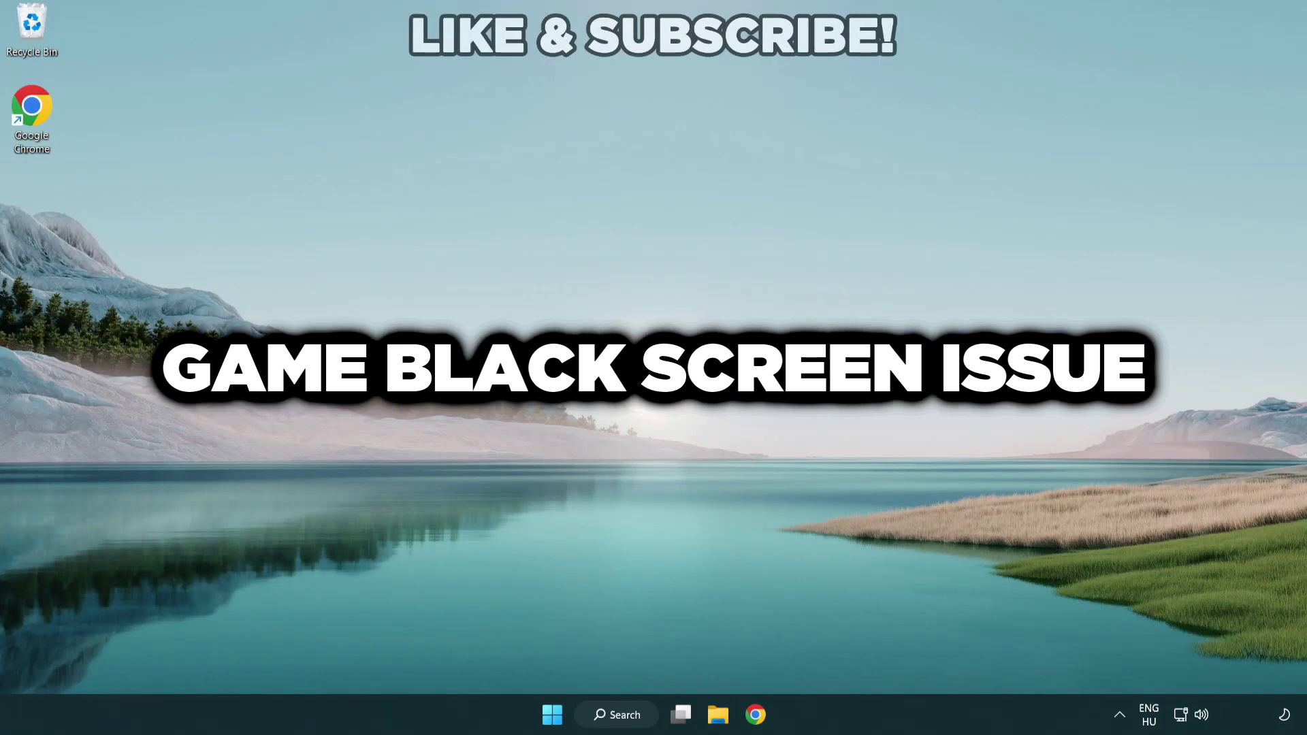
Search Windows for 'device manager' and open it from the results.
left_click(624, 715)
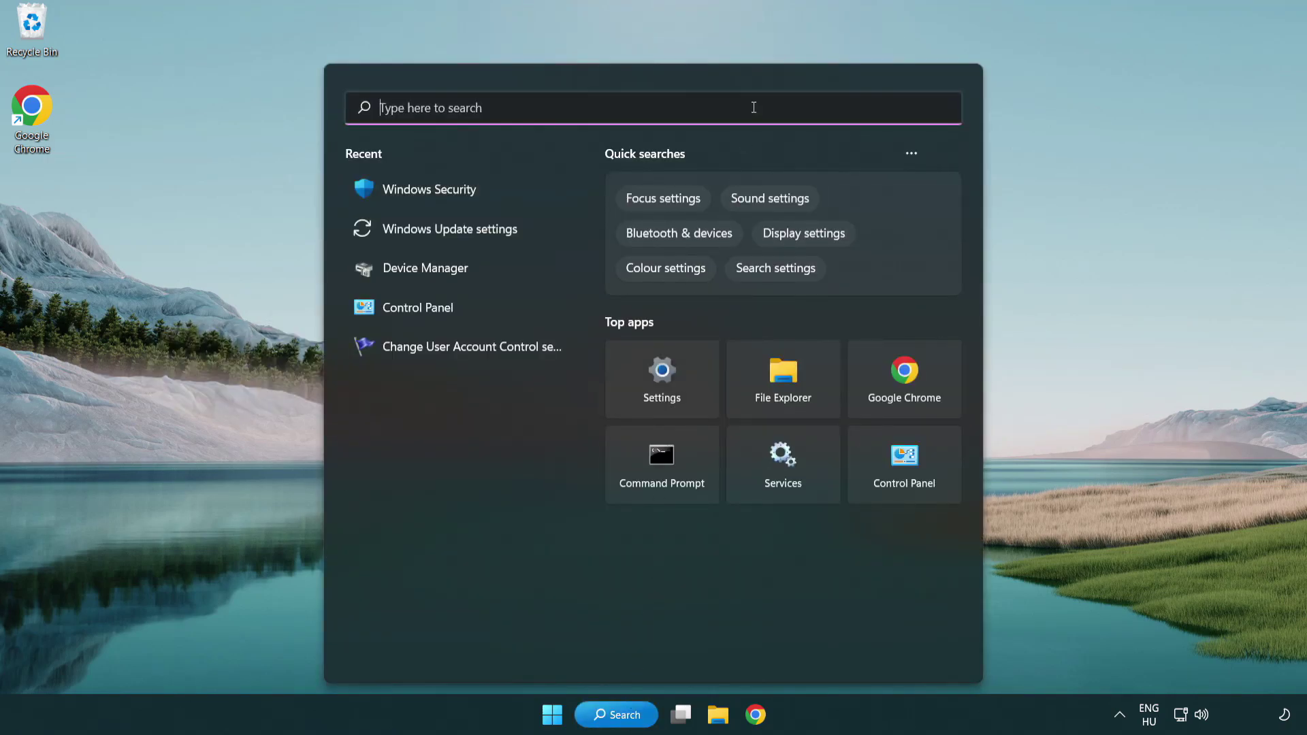
type("device m")
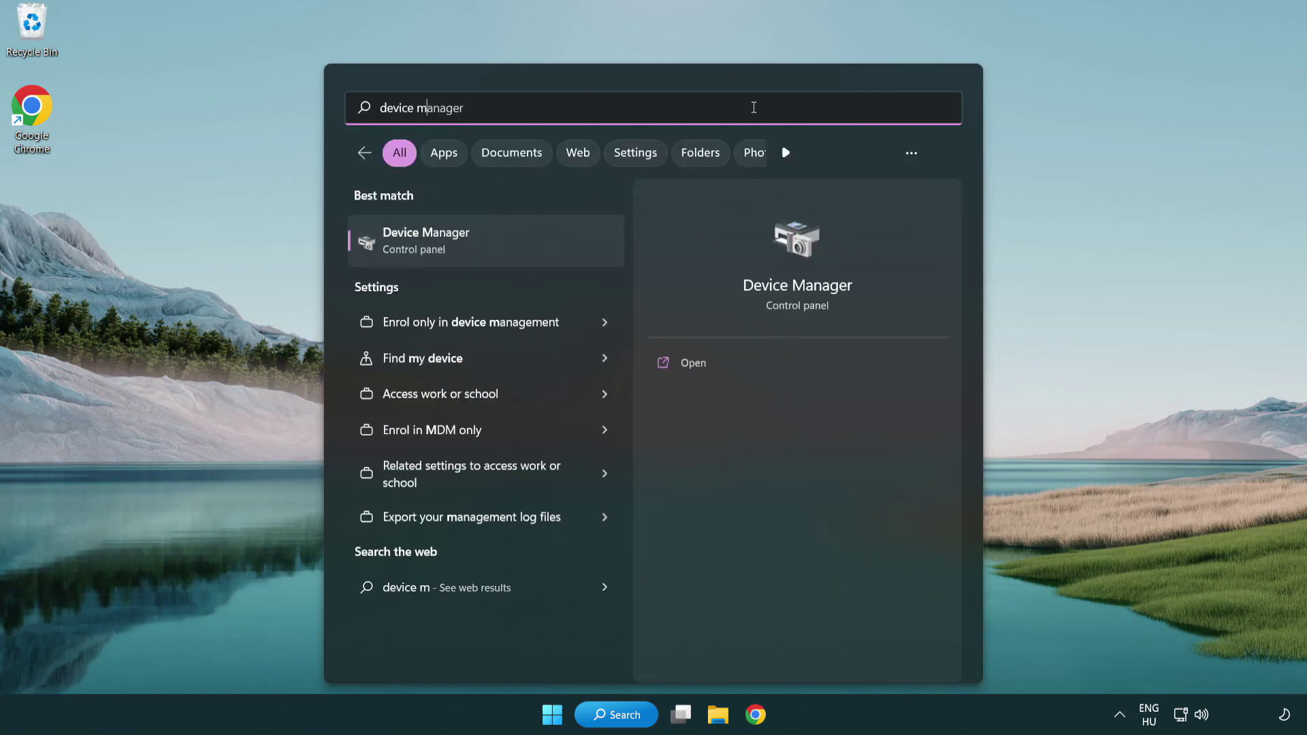
type("anager")
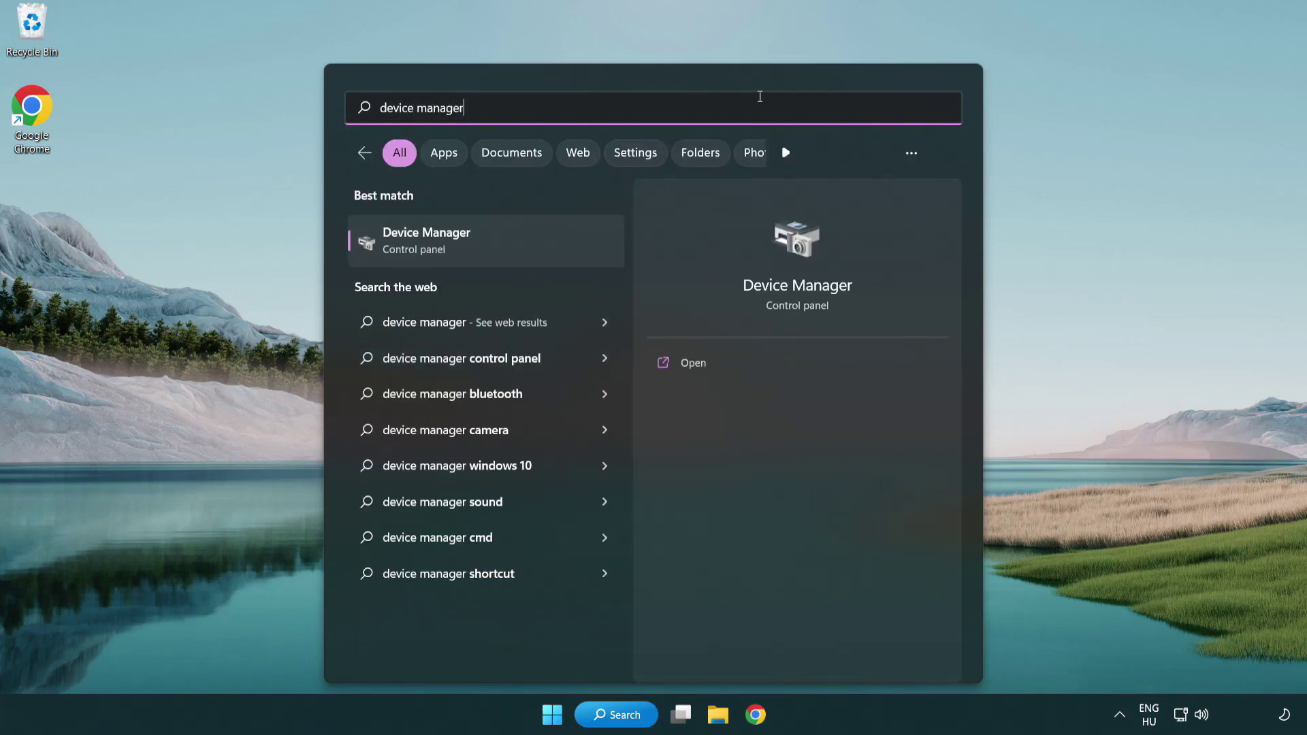
left_click(523, 252)
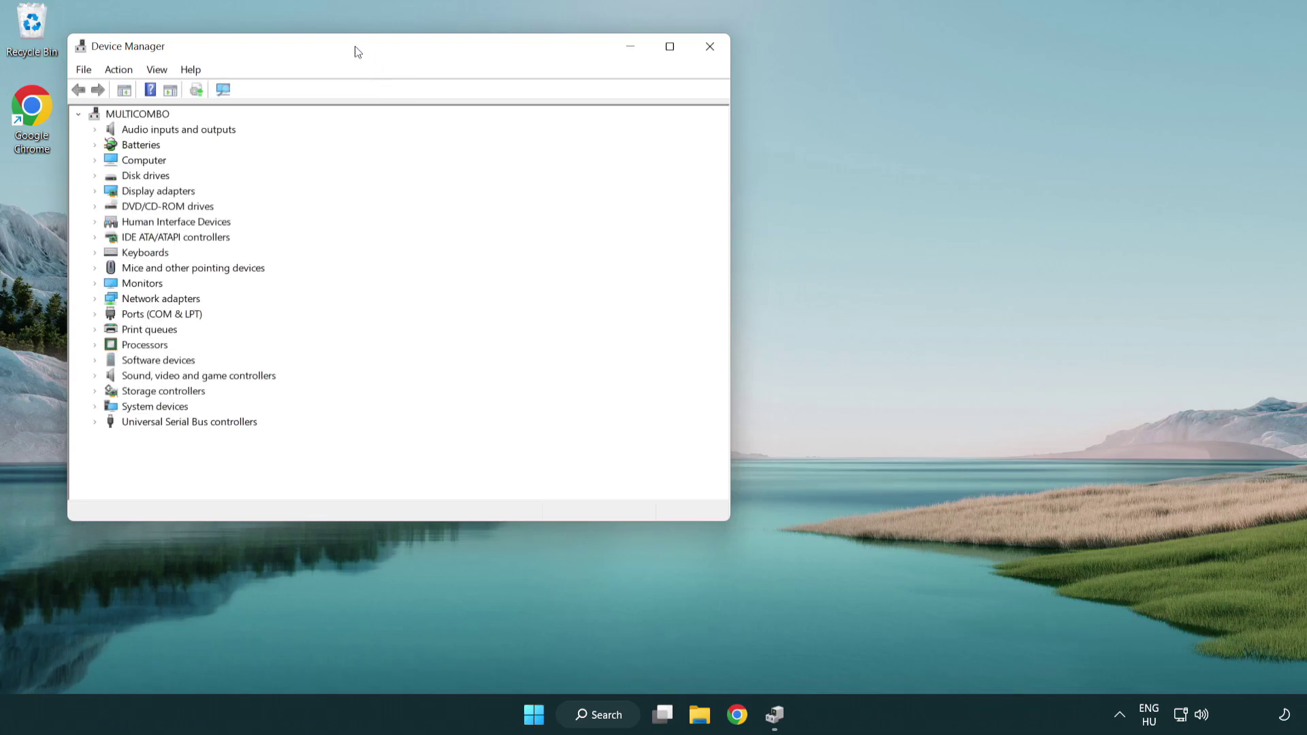
Move Device Manager to the centre, expand Display adapters and select VMware SVGA 3D.
mouse_move(356, 51)
left_mouse_down()
mouse_move(470, 105)
mouse_move(574, 130)
left_mouse_up()
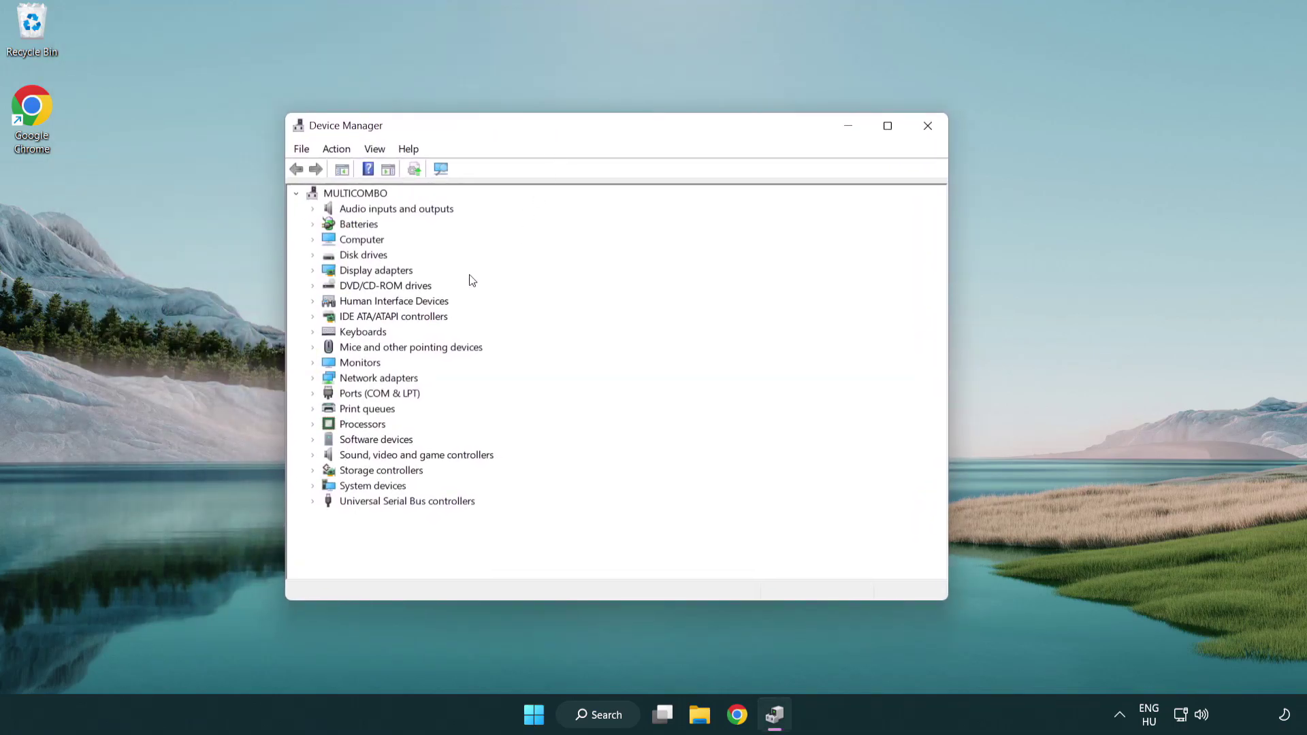
left_click(358, 273)
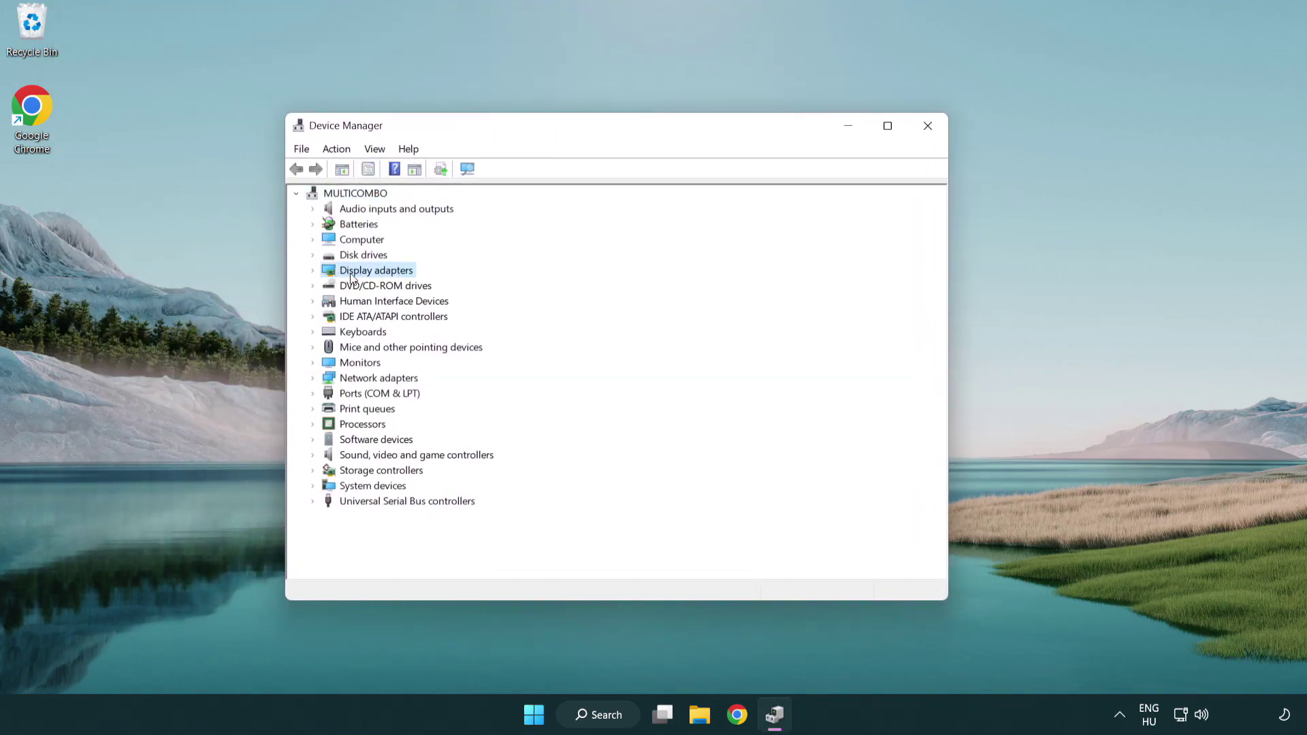
left_click(314, 273)
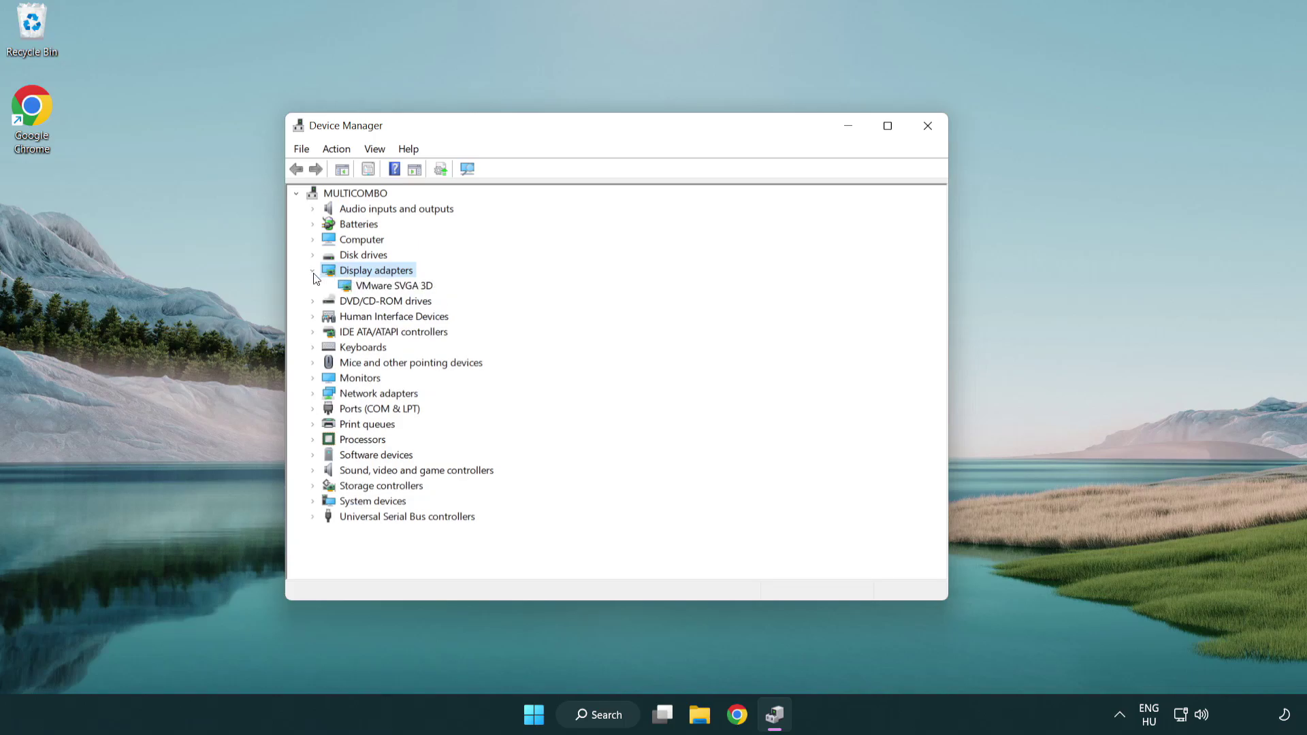
left_click(390, 292)
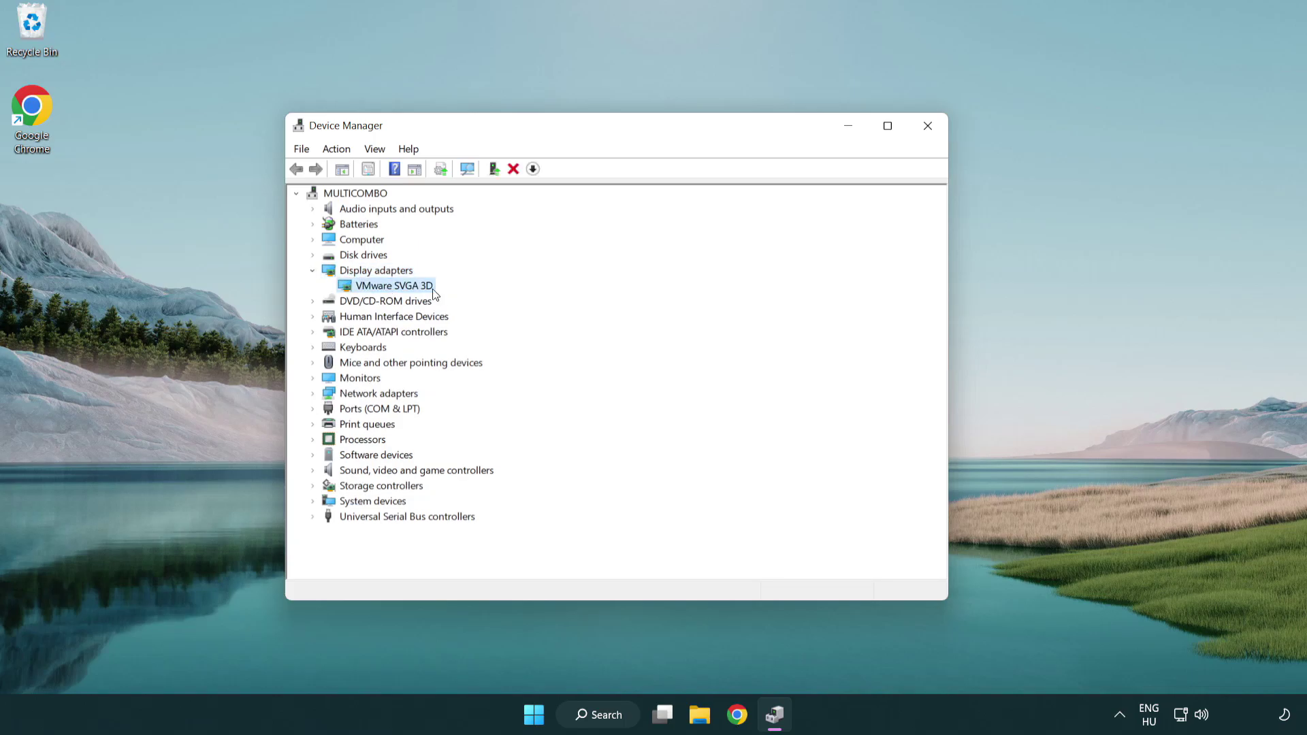
Auto-search for a VMware SVGA 3D driver, accept that the best is installed, close Device Manager.
right_click(389, 293)
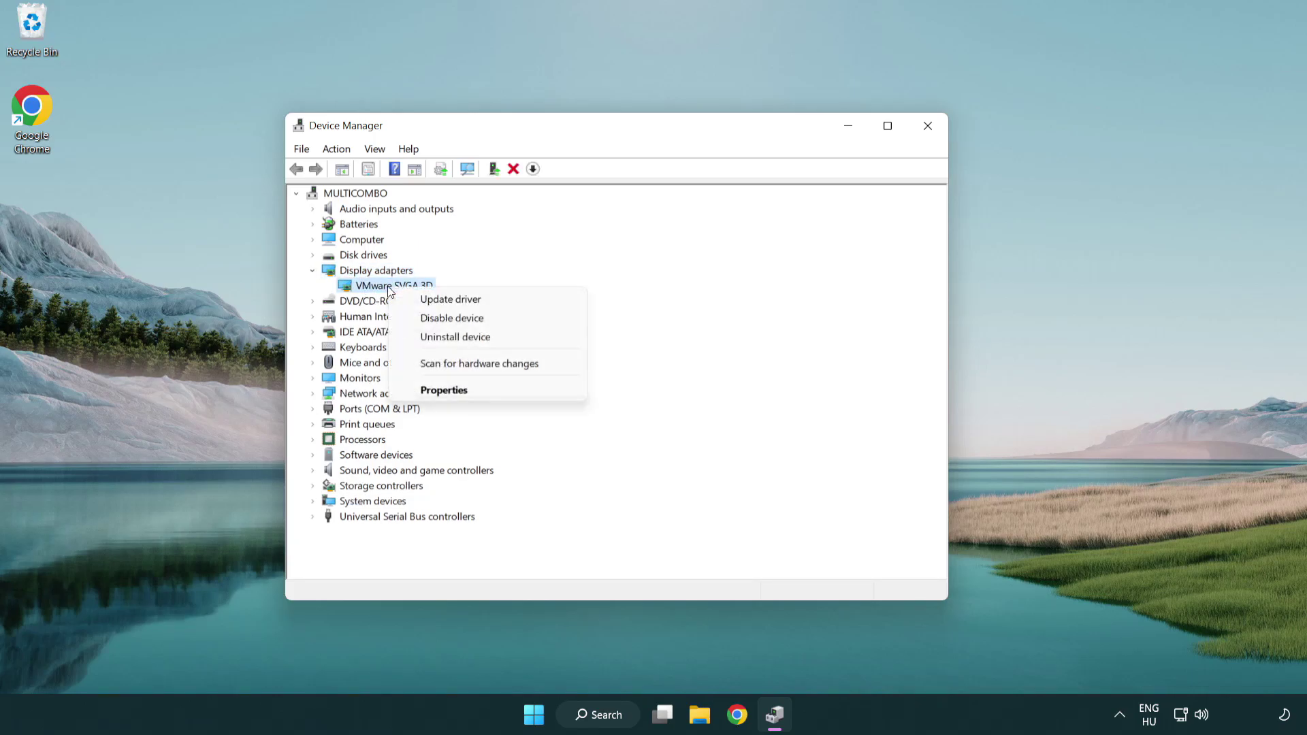
left_click(515, 300)
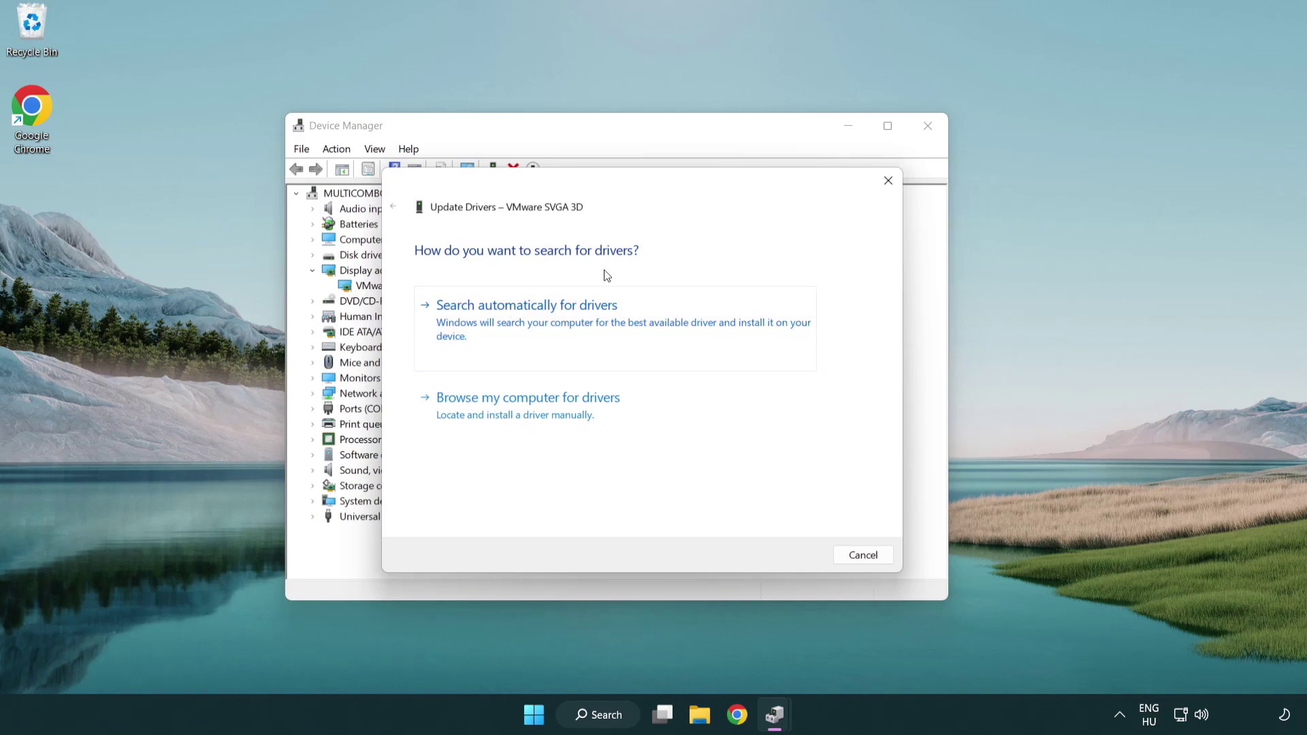
left_click(574, 317)
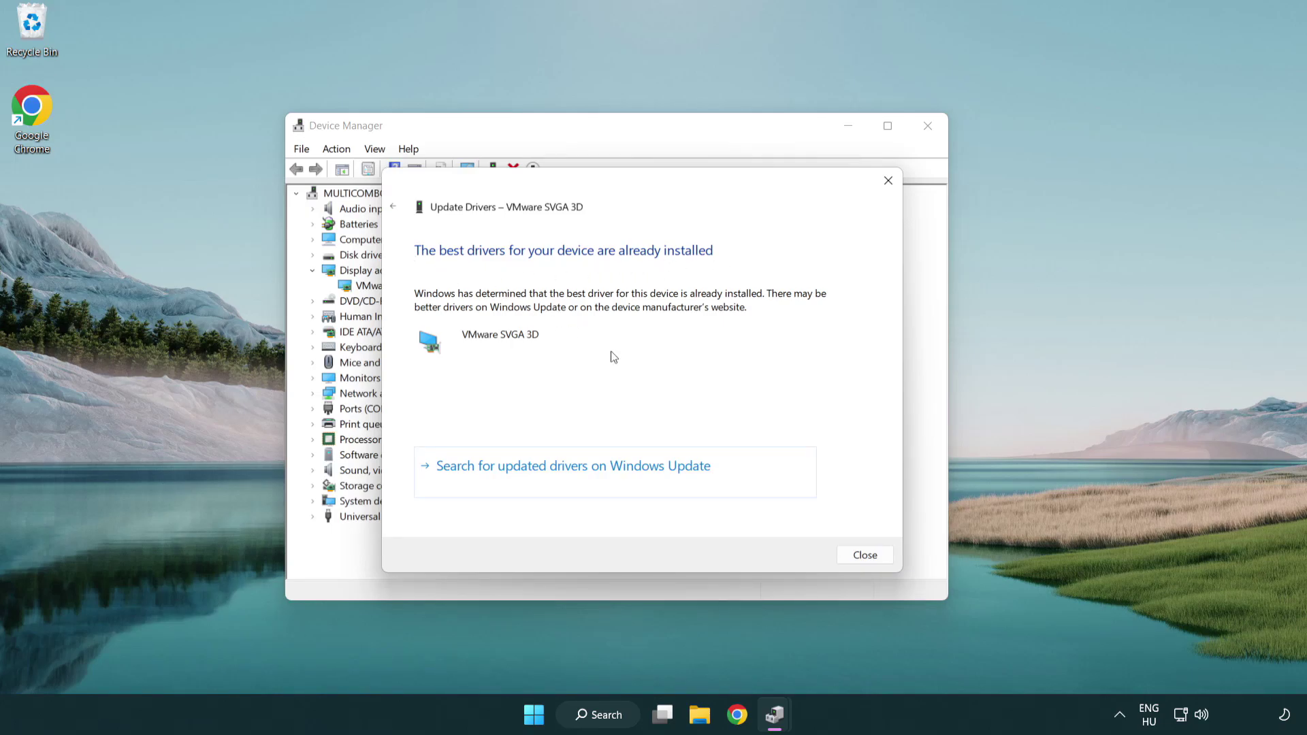
left_click(865, 556)
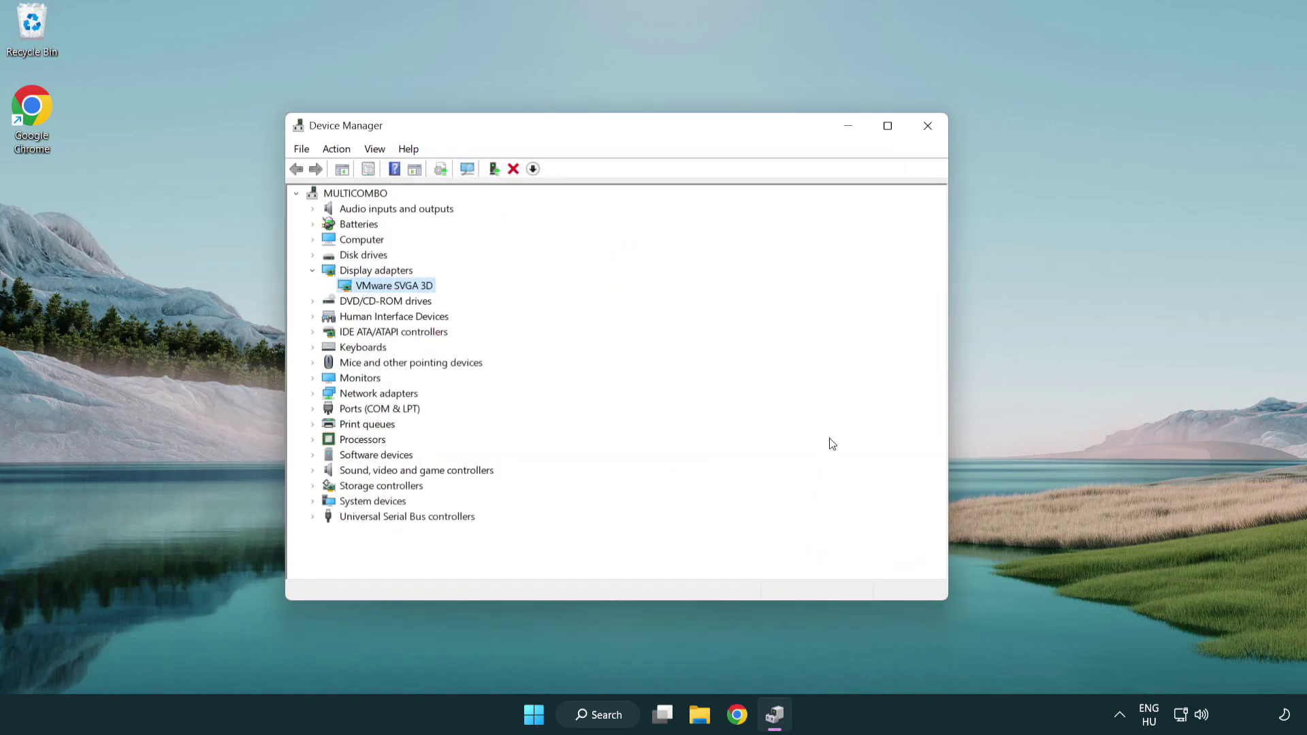
left_click(928, 127)
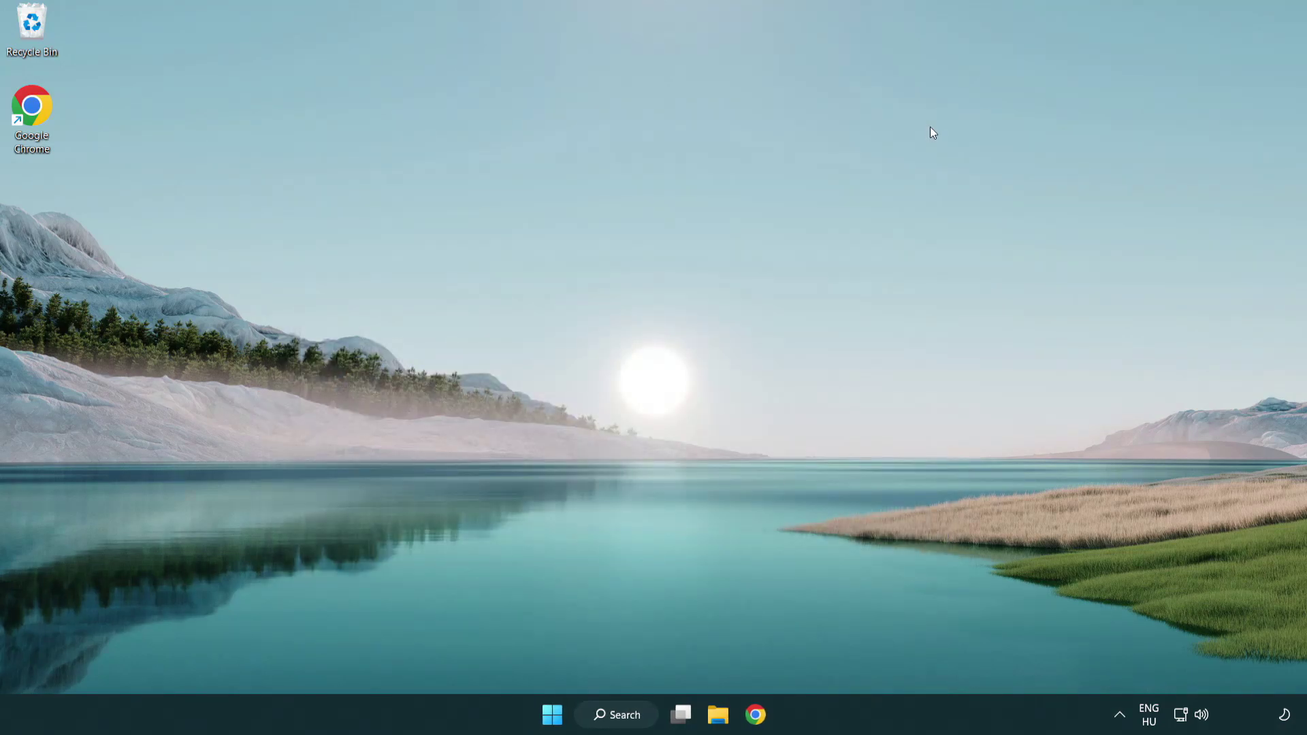
Search Windows for 'update' and open Windows Update settings.
left_click(630, 716)
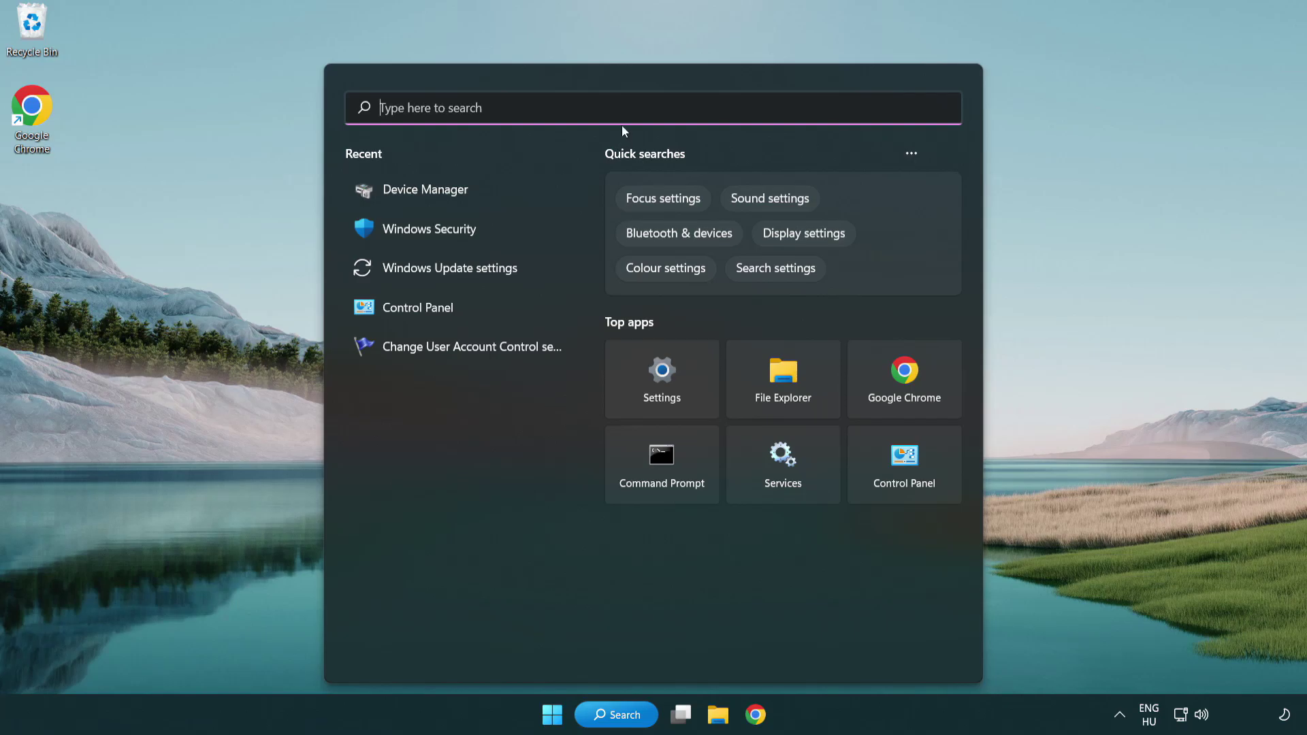
type("u")
type("pdate")
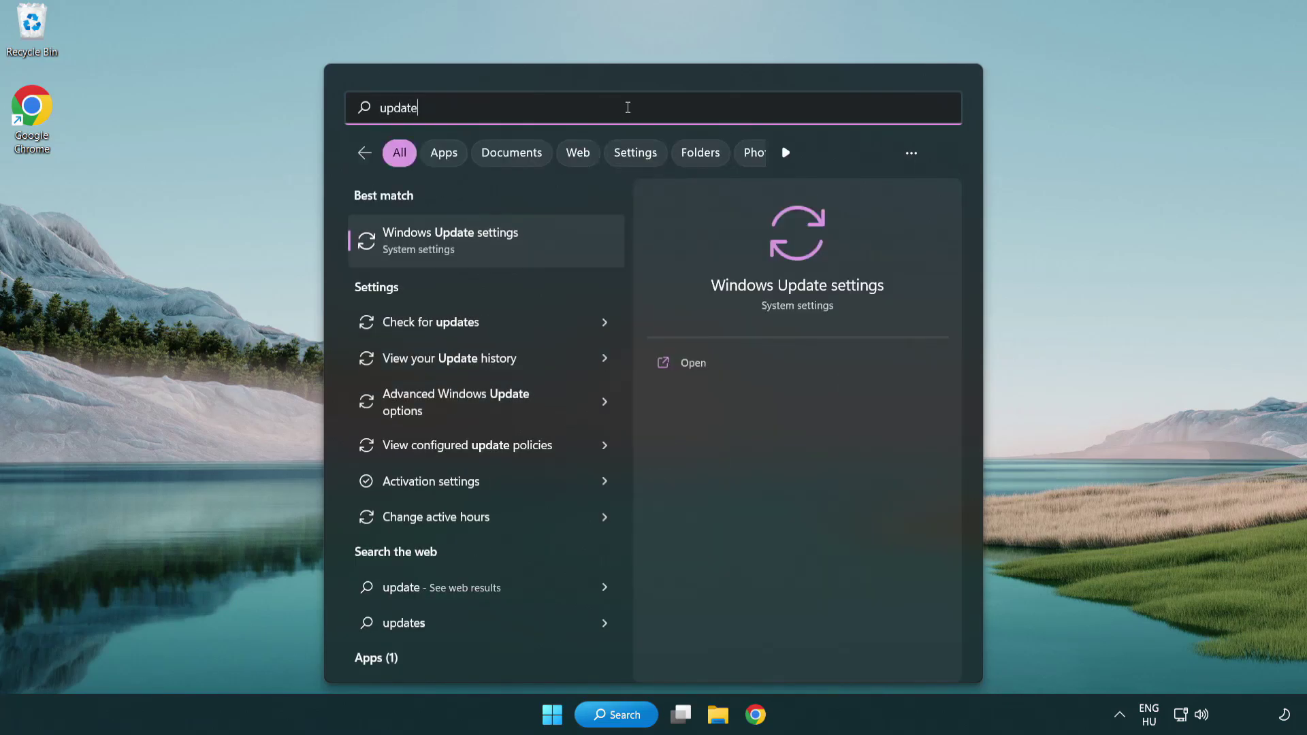
left_click(509, 245)
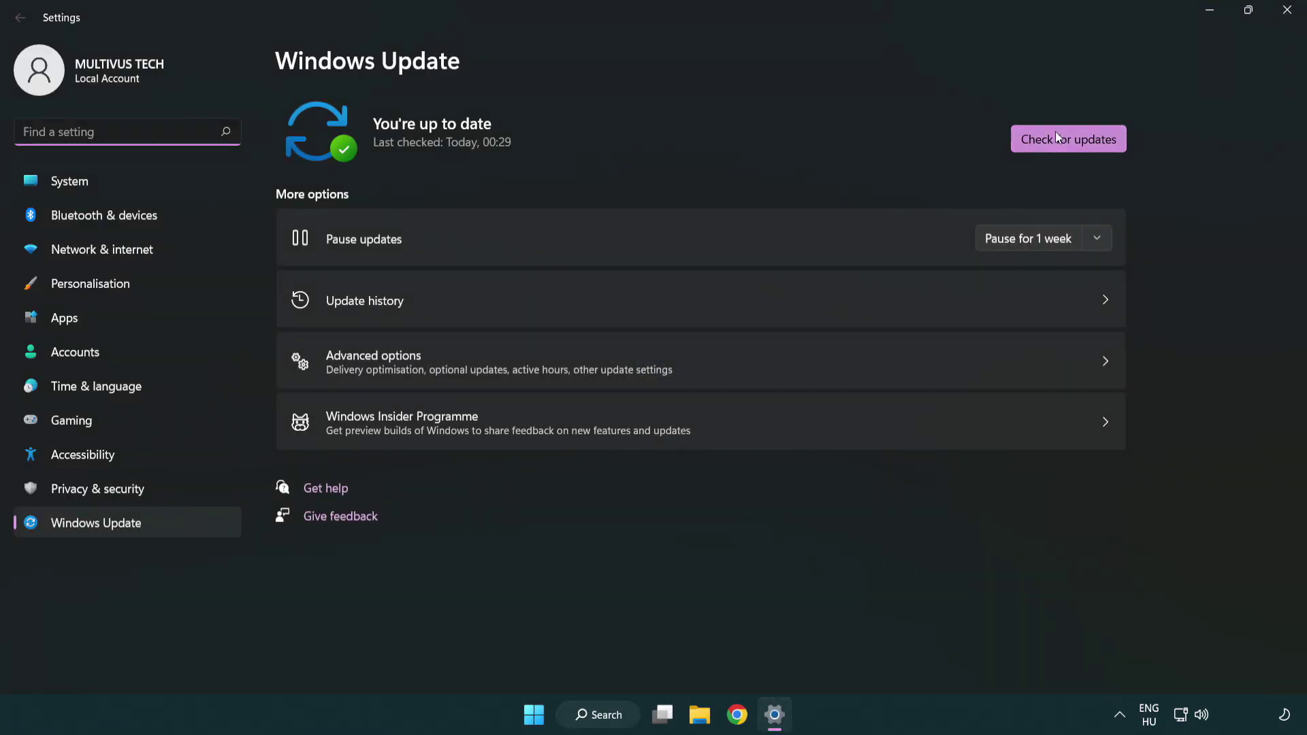
Run a Windows update check, confirm the system is up to date, and close Settings.
left_click(1090, 147)
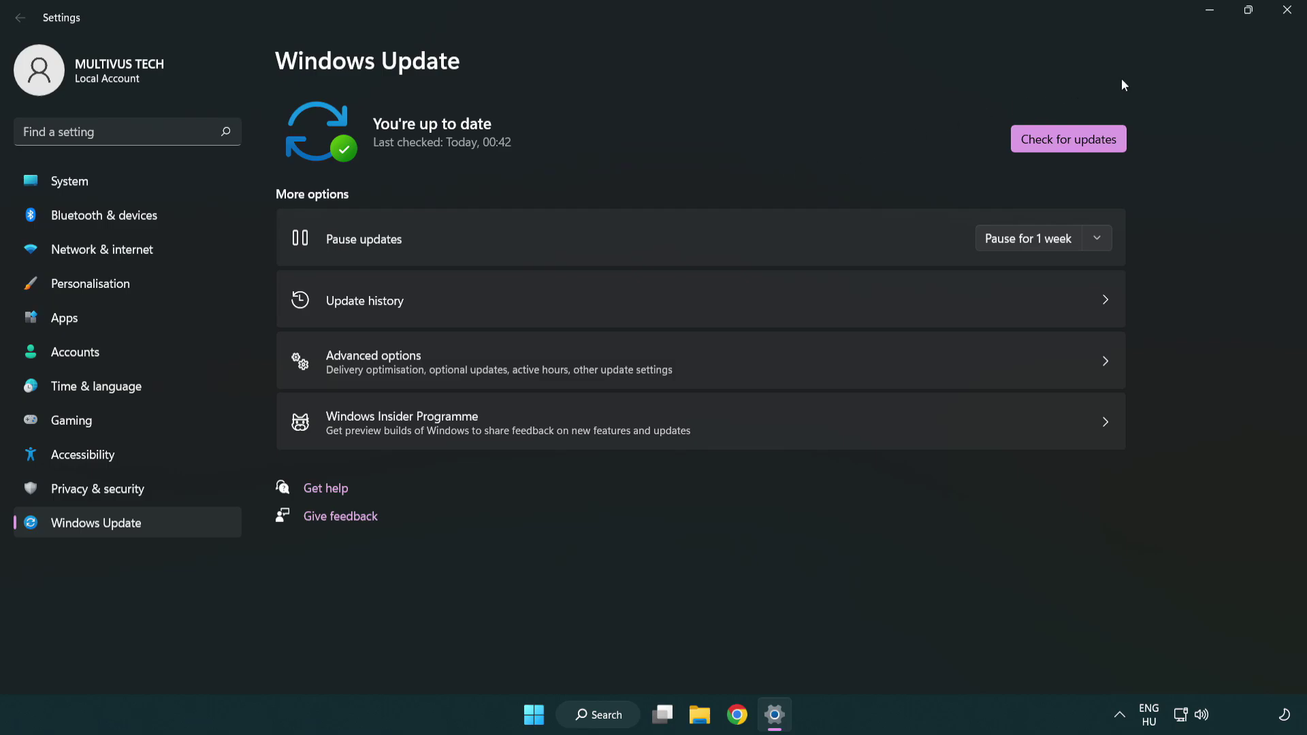
left_click(1282, 20)
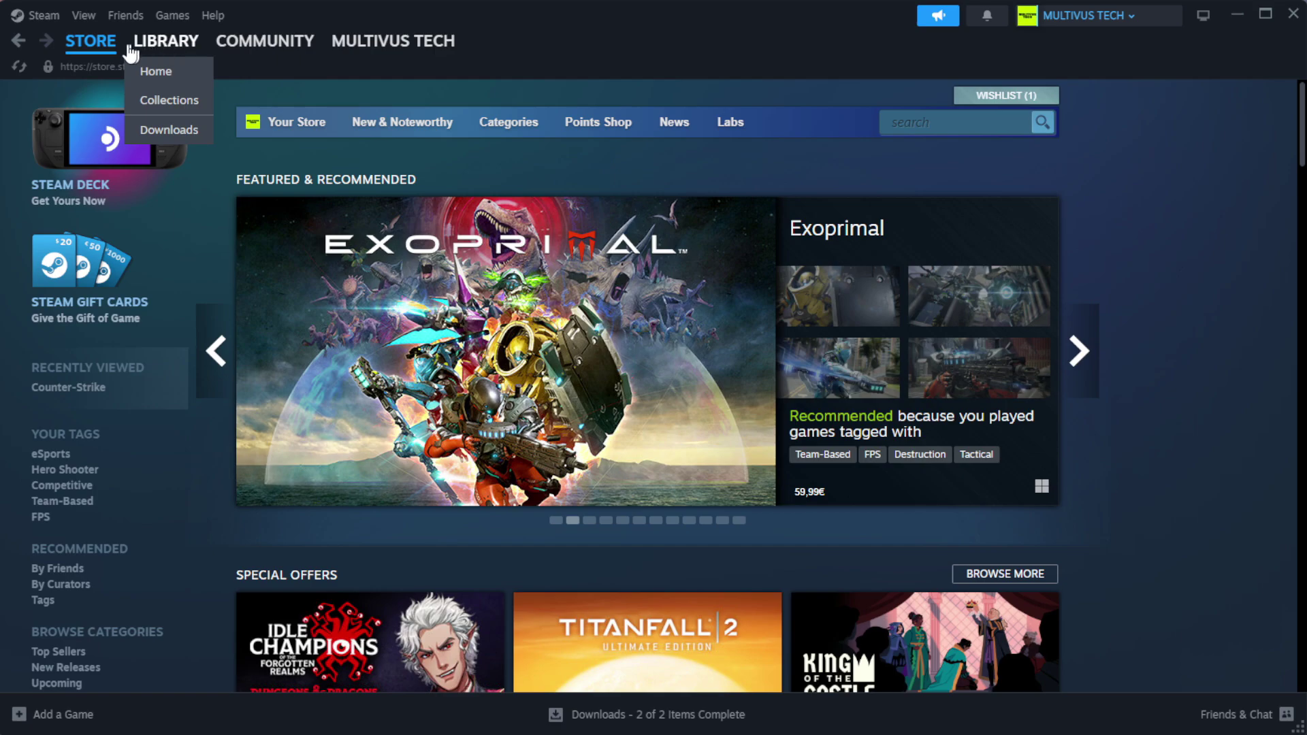
Open Properties for YOUR NOT WORKING GAME from the Steam Library.
left_click(189, 74)
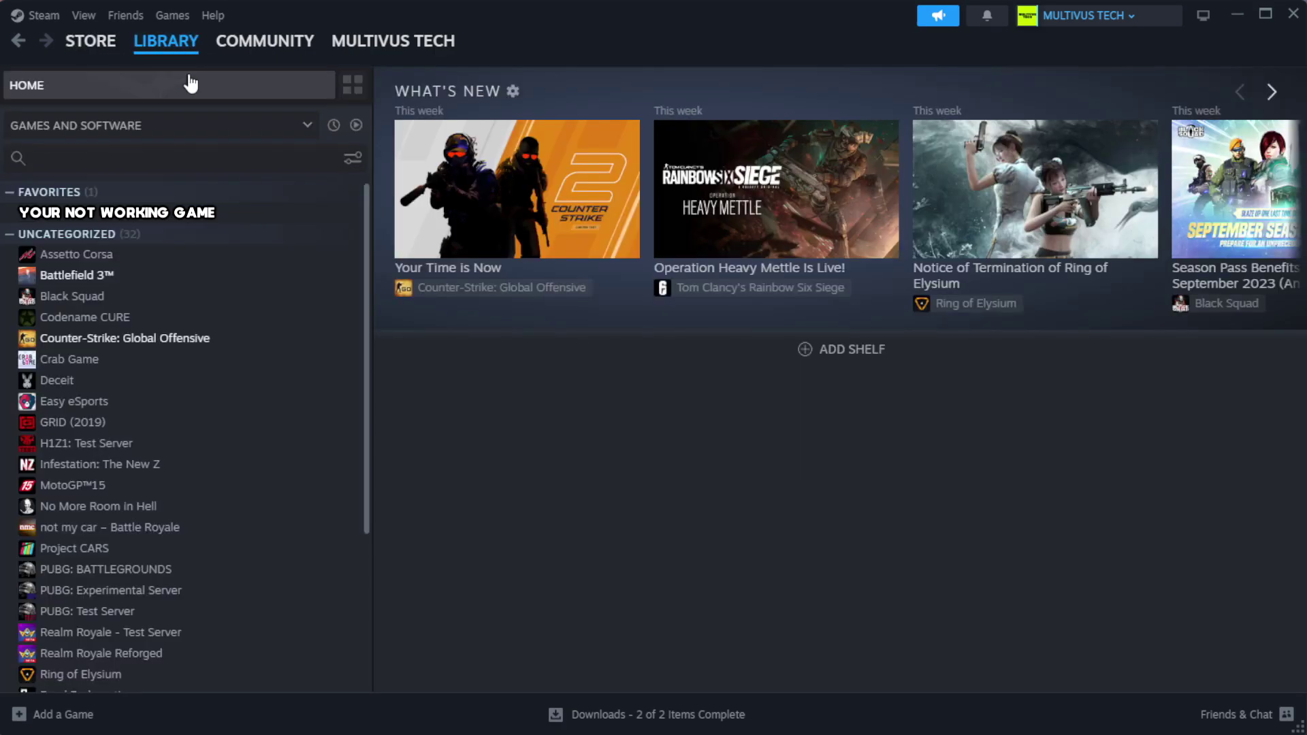
right_click(322, 221)
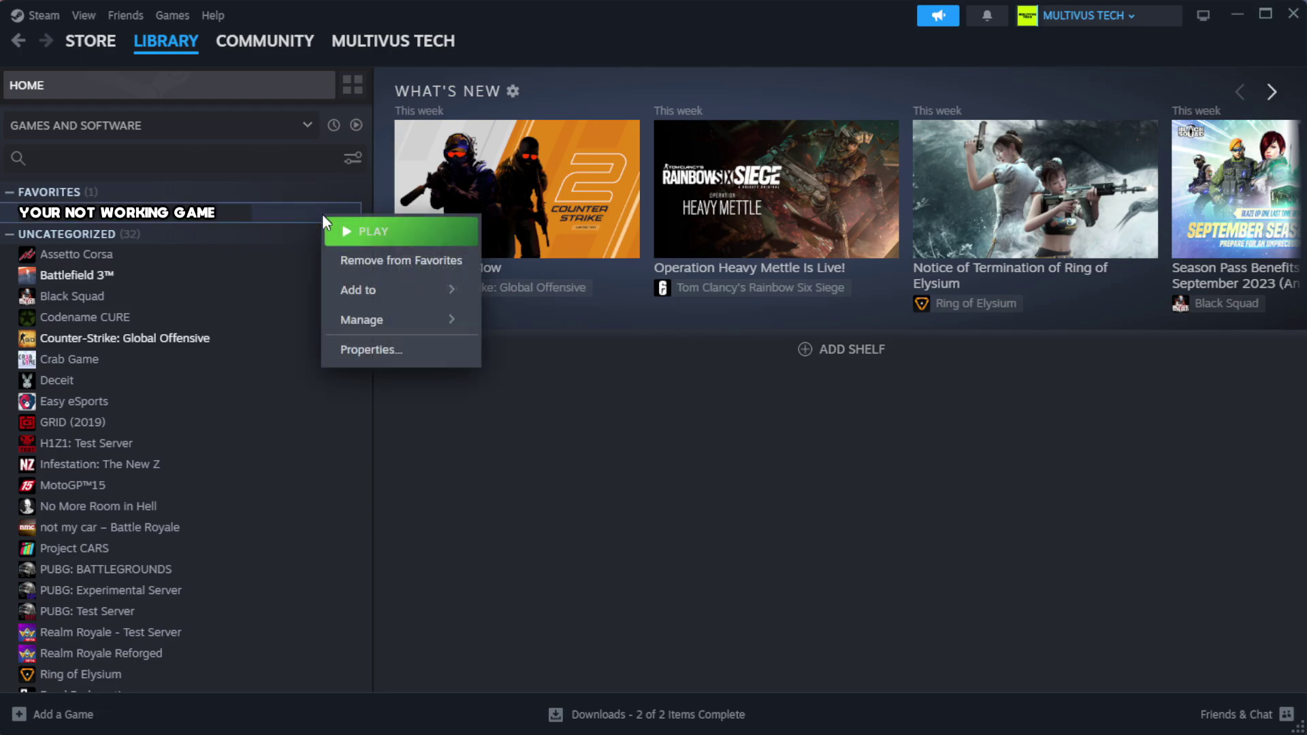
left_click(414, 360)
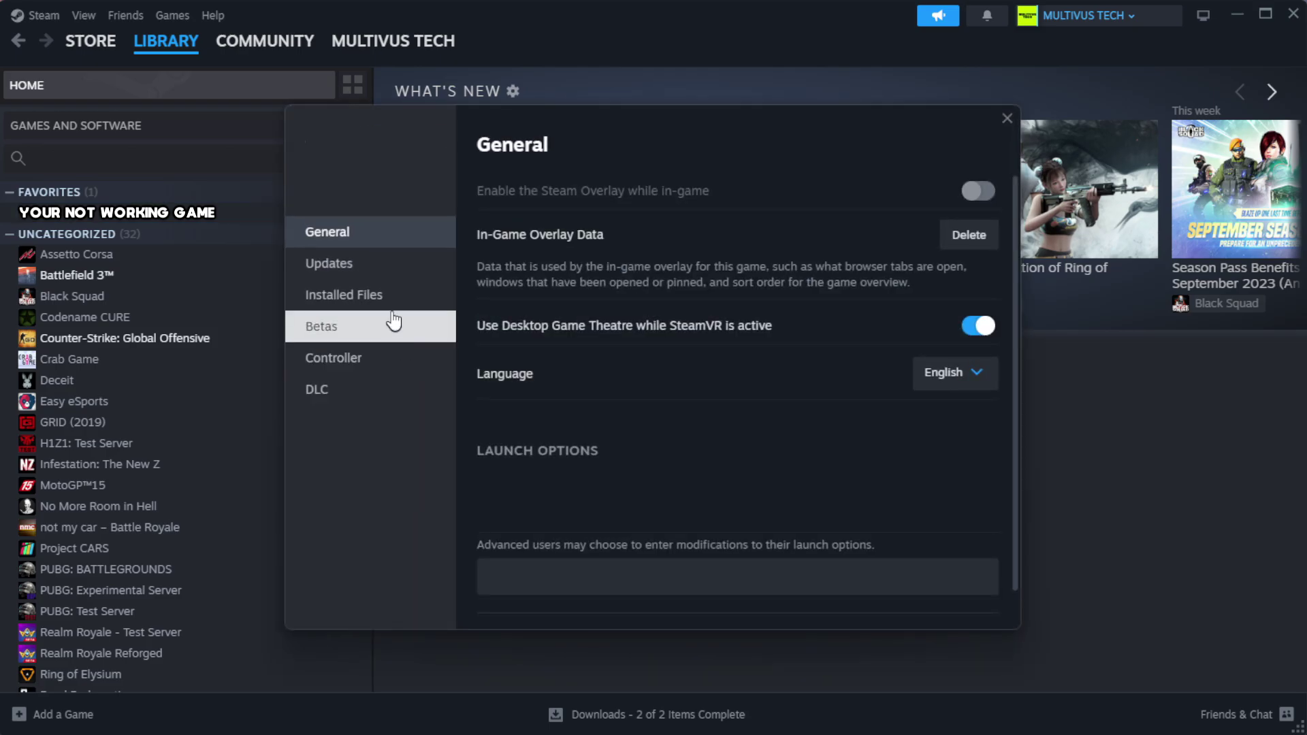
Verify the game's file integrity under Installed Files, validating all 1039 files.
left_click(430, 309)
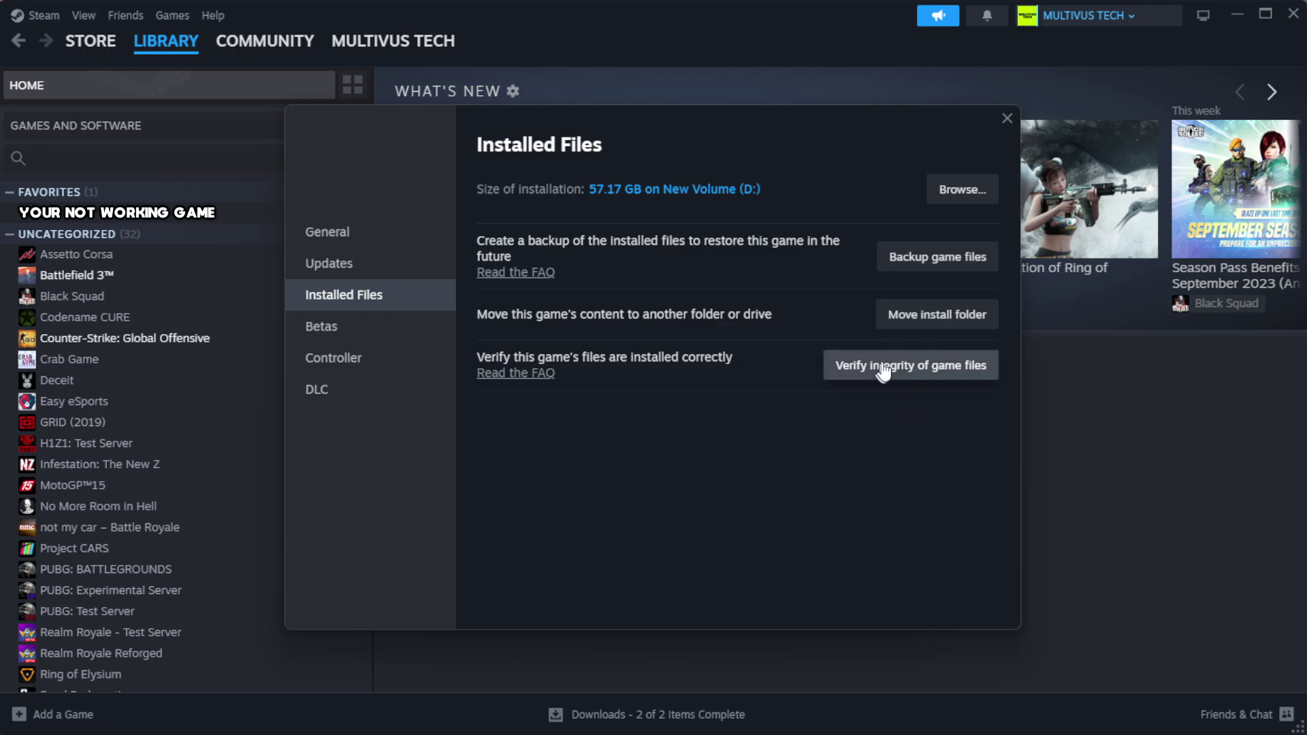
left_click(916, 370)
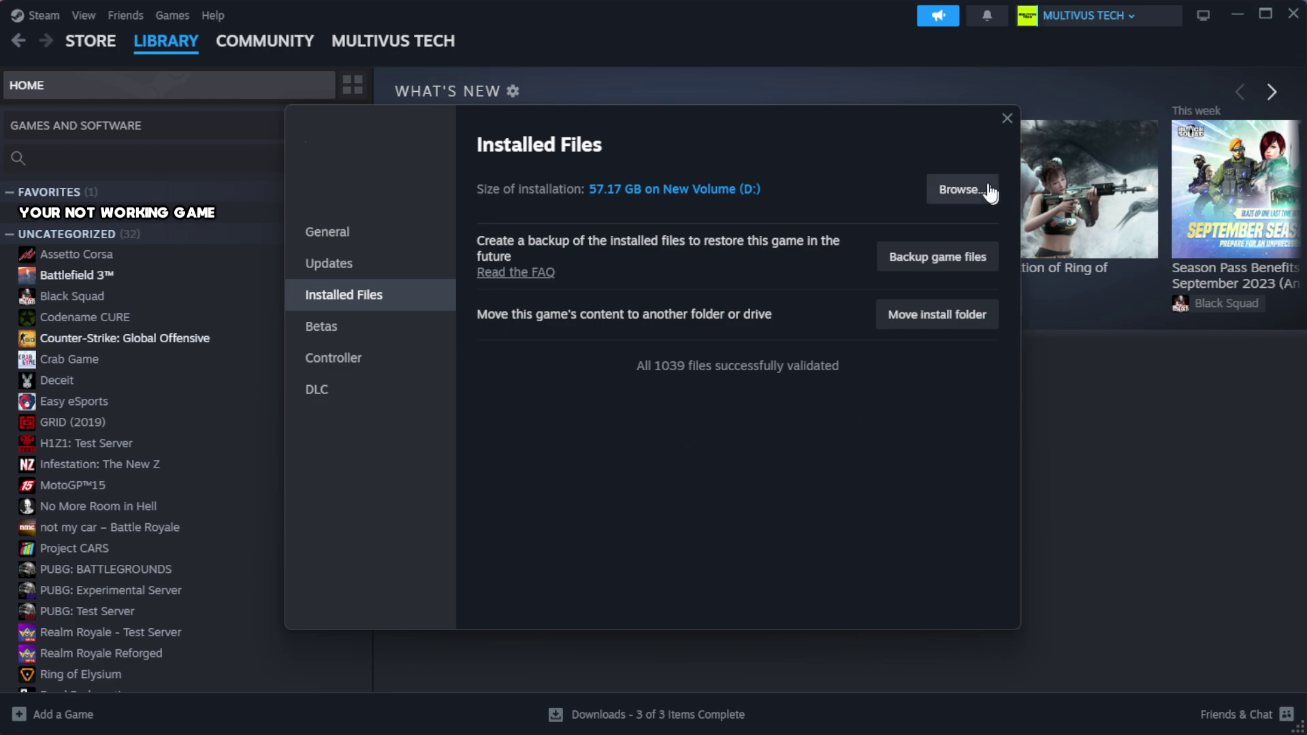
Open the game's install folder and the YOUR NOT WORKING GAME shortcut's Properties, moved higher.
left_click(957, 194)
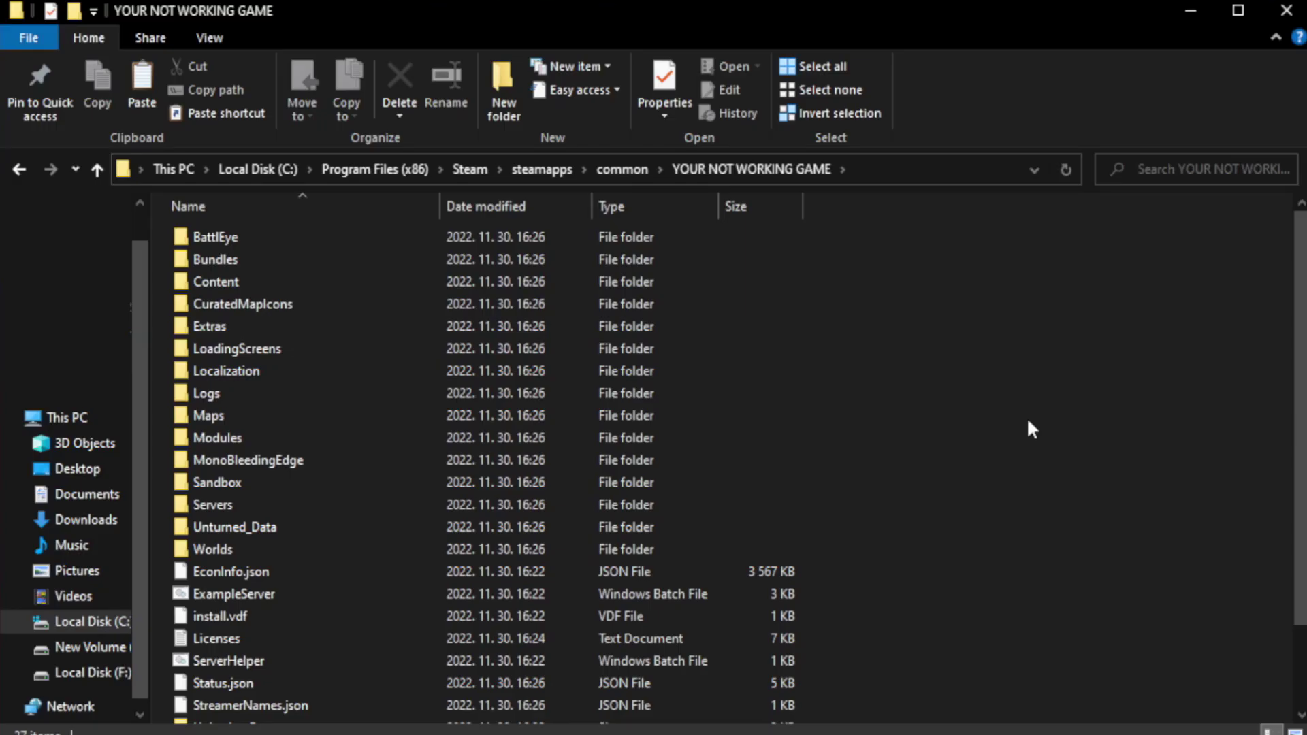
scroll(1300, 489, "down", 2)
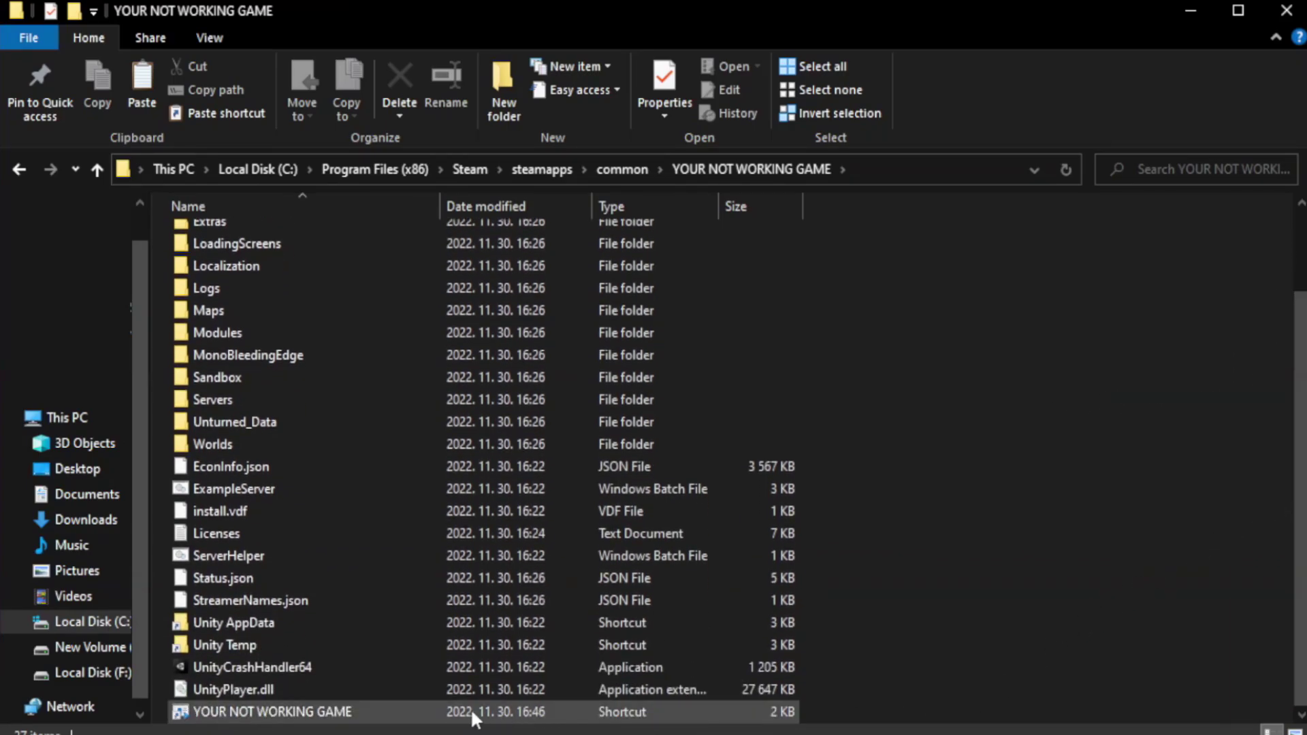
left_click(476, 715)
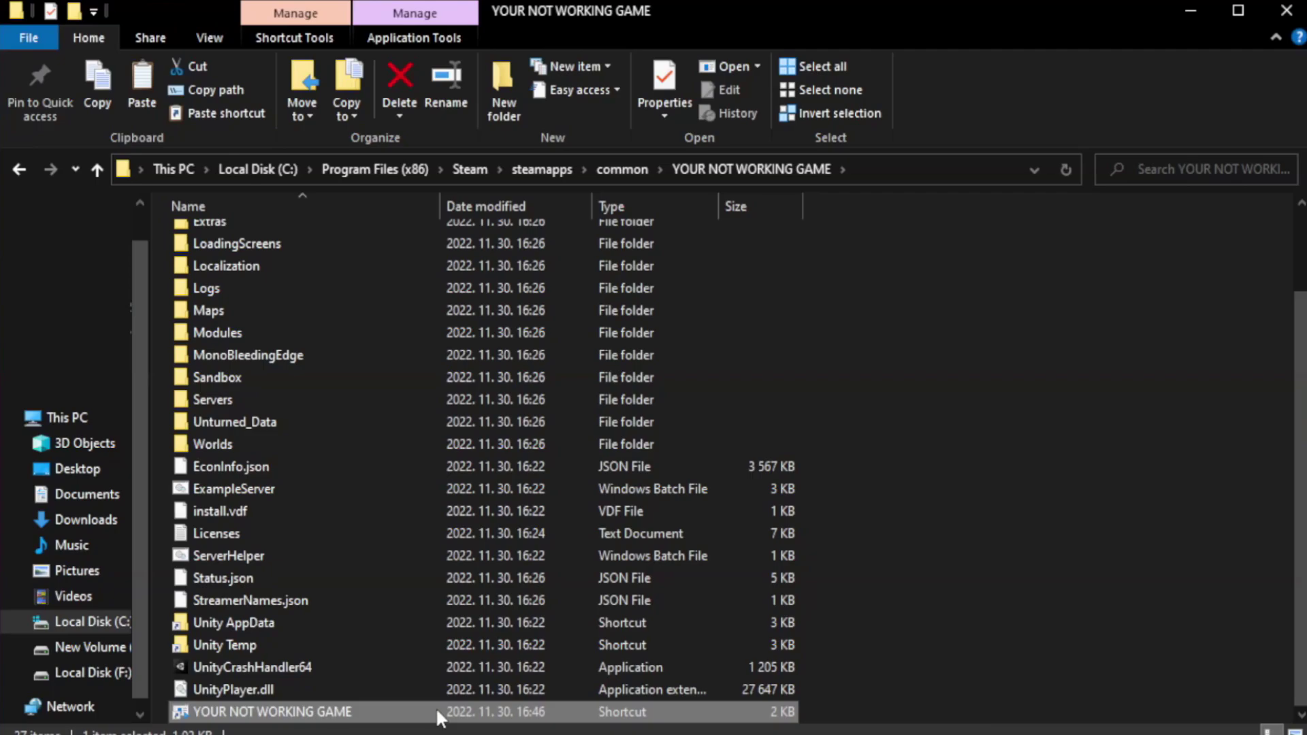
right_click(436, 708)
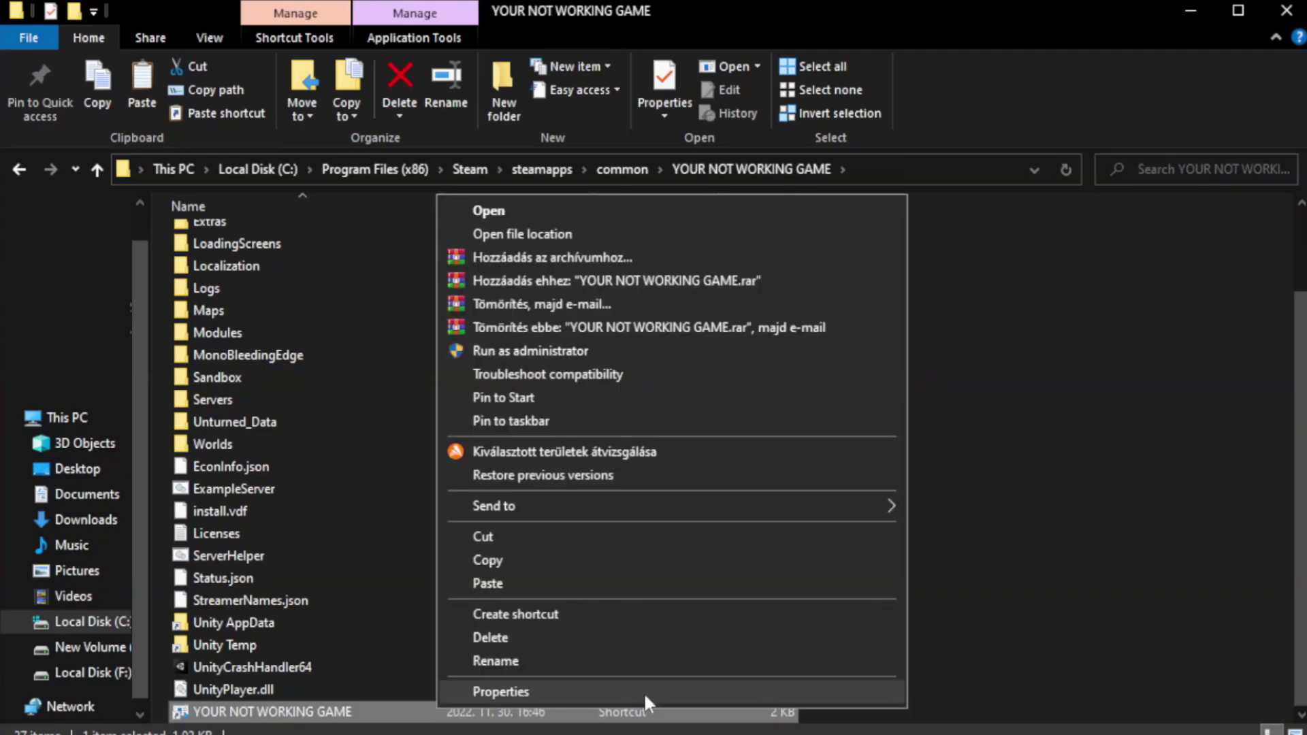
left_click(666, 694)
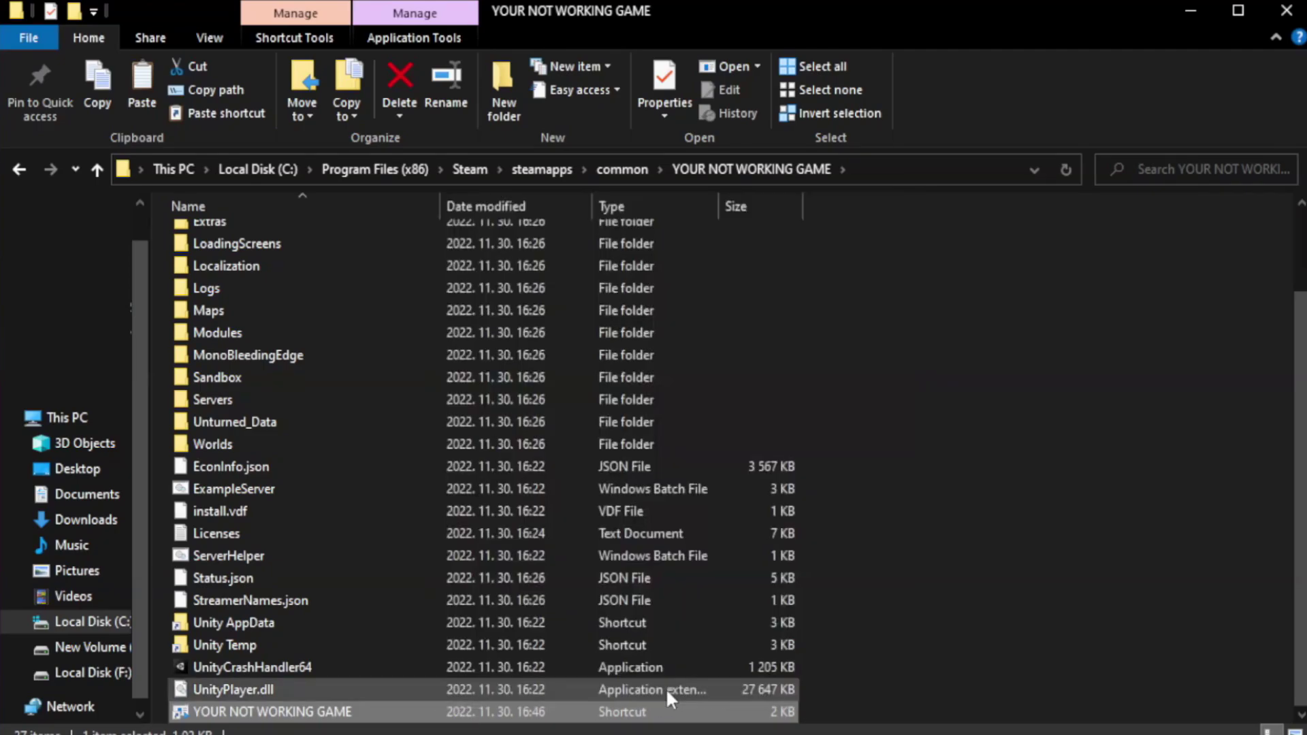
left_click_drag(652, 366, 656, 134)
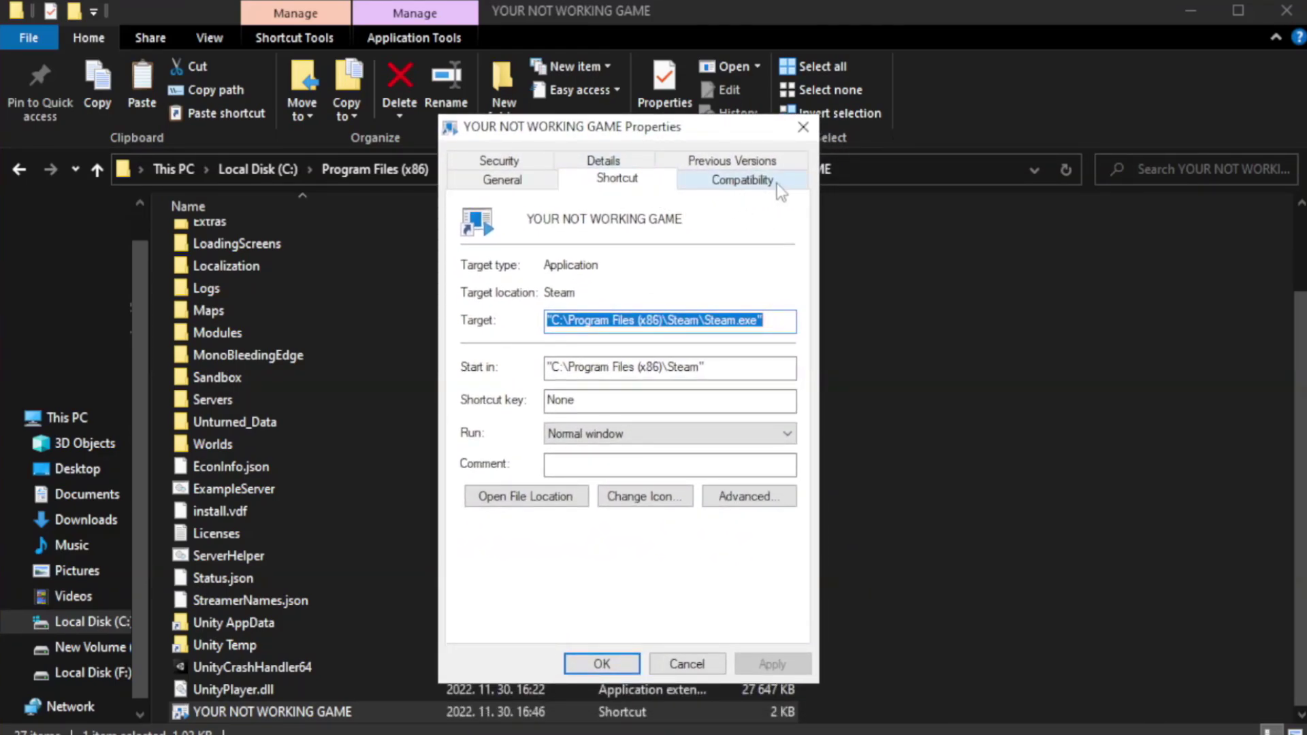
Apply Windows 8 compatibility mode, fullscreen optimizations off and run as administrator to the shortcut.
left_click(735, 183)
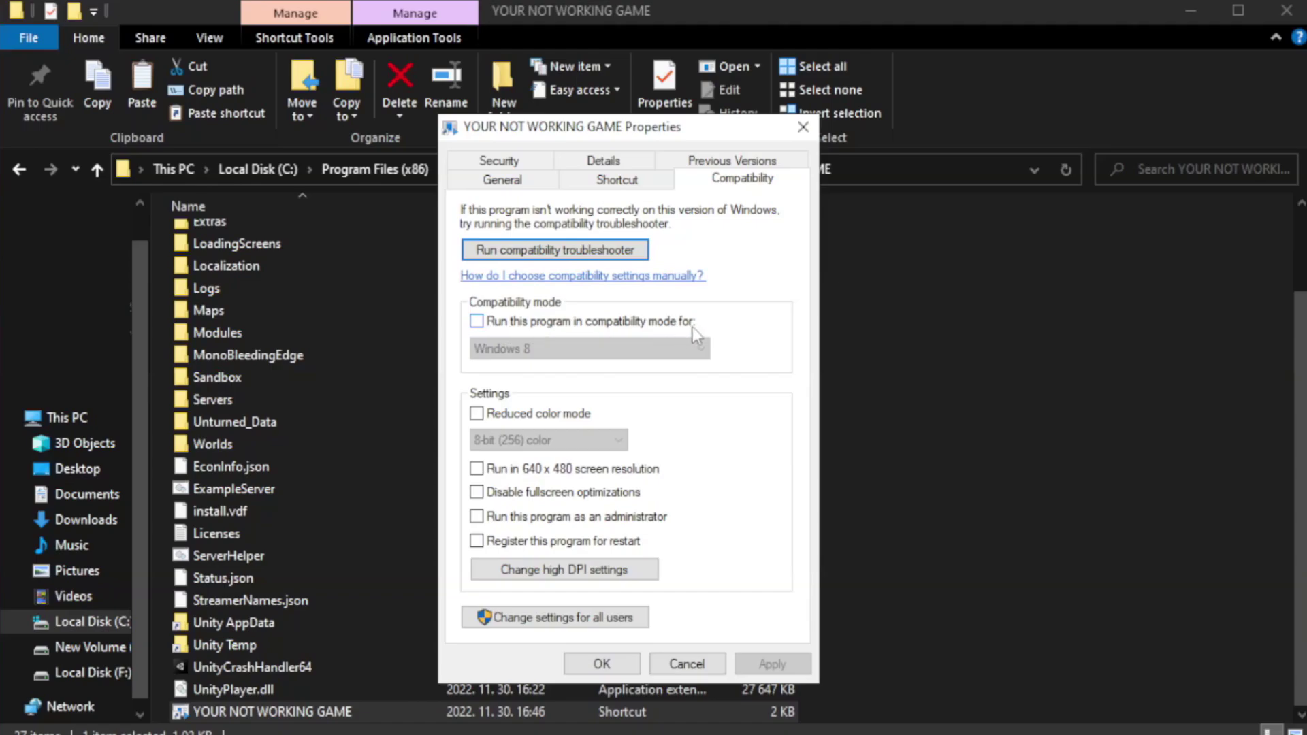
left_click(516, 320)
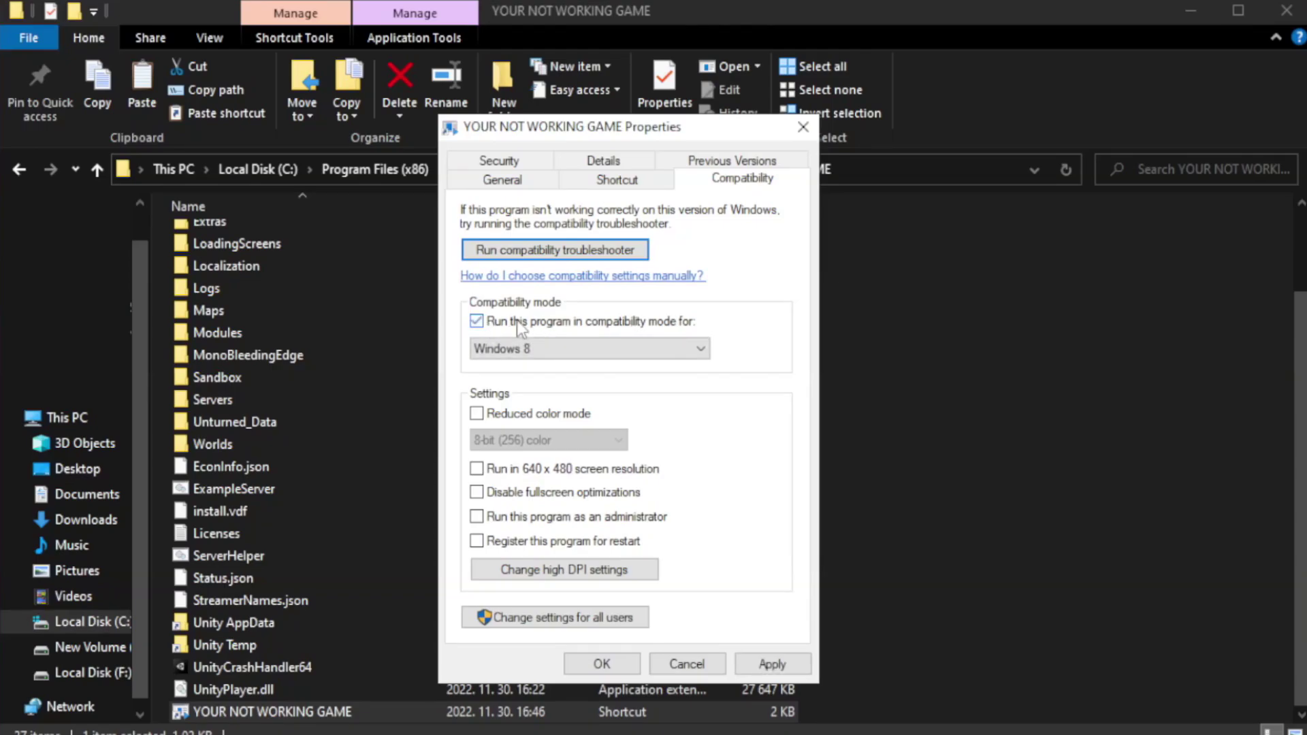
left_click(576, 346)
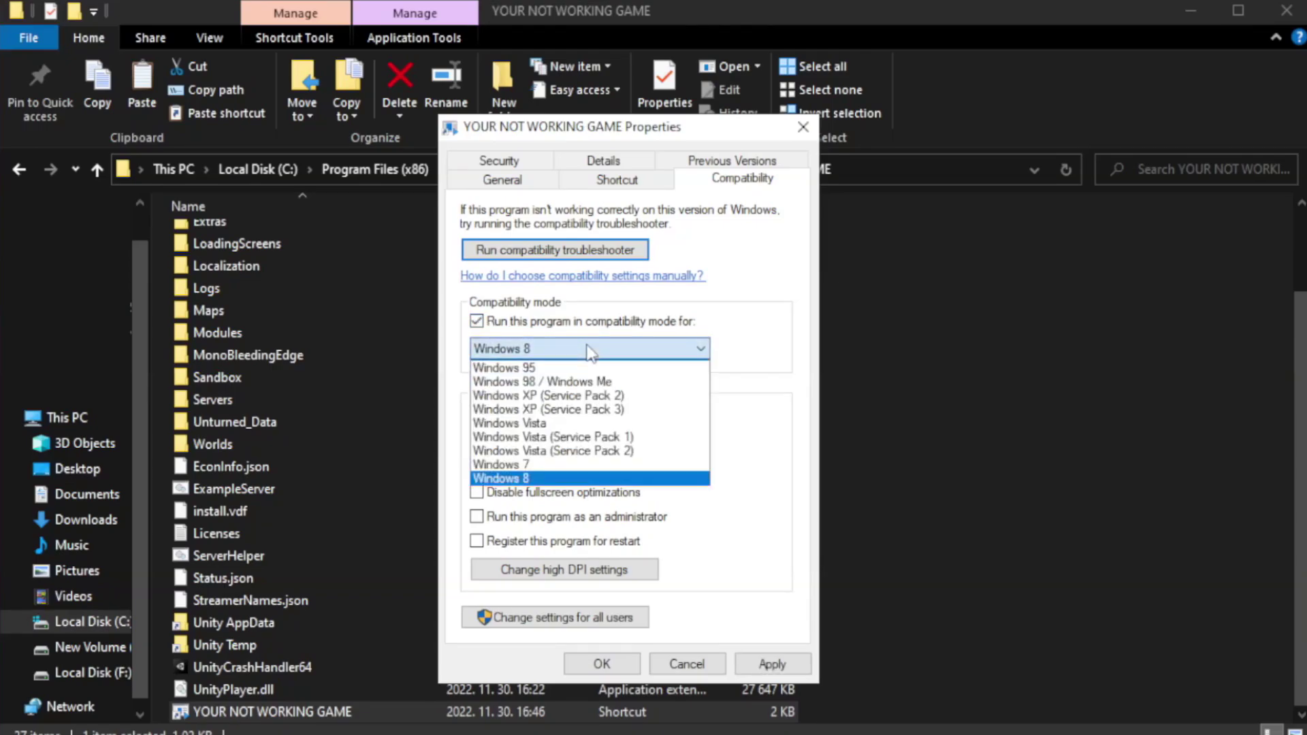
left_click(554, 478)
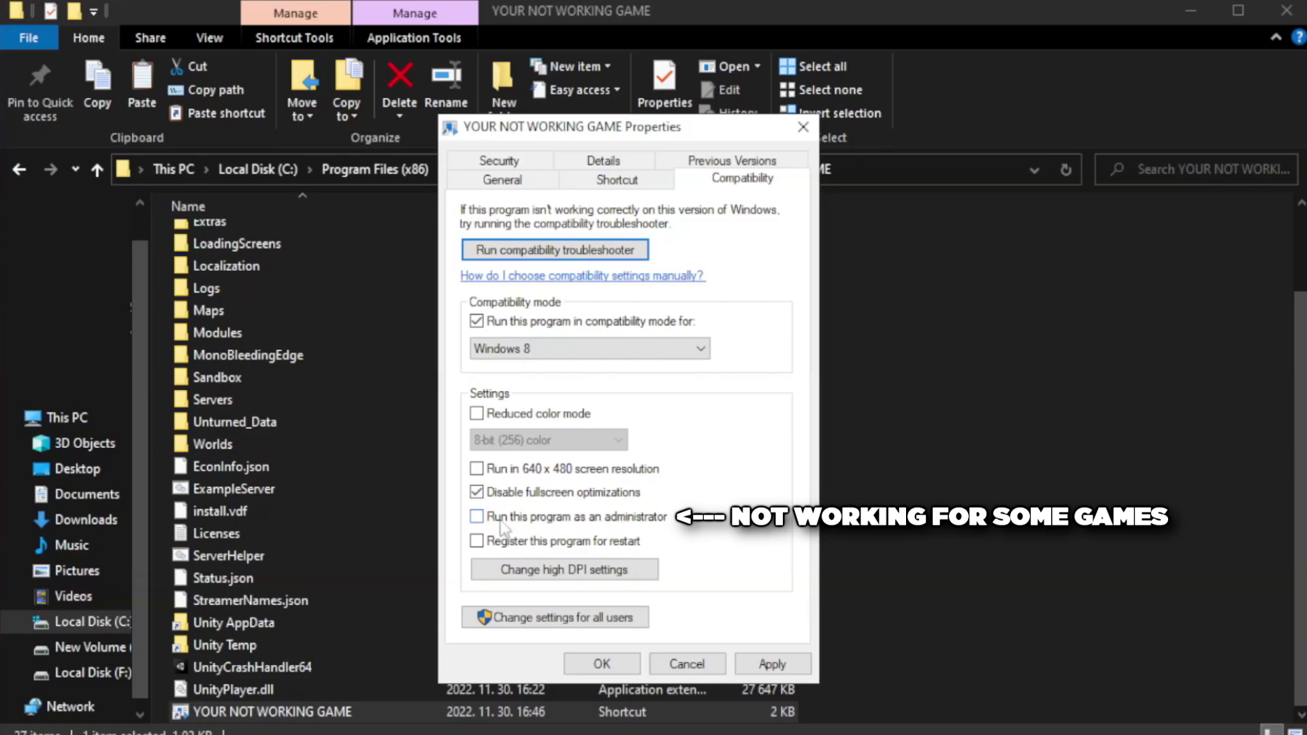
left_click(513, 525)
left_click(770, 664)
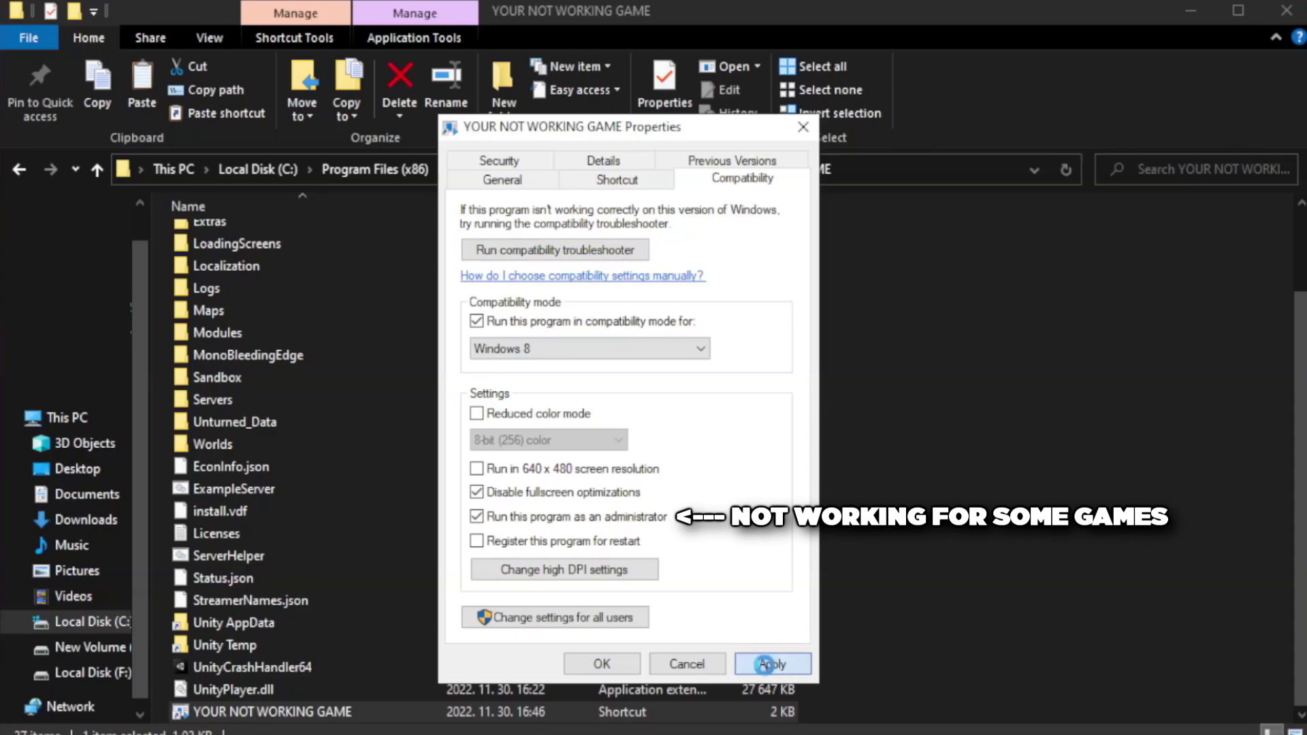
left_click(602, 665)
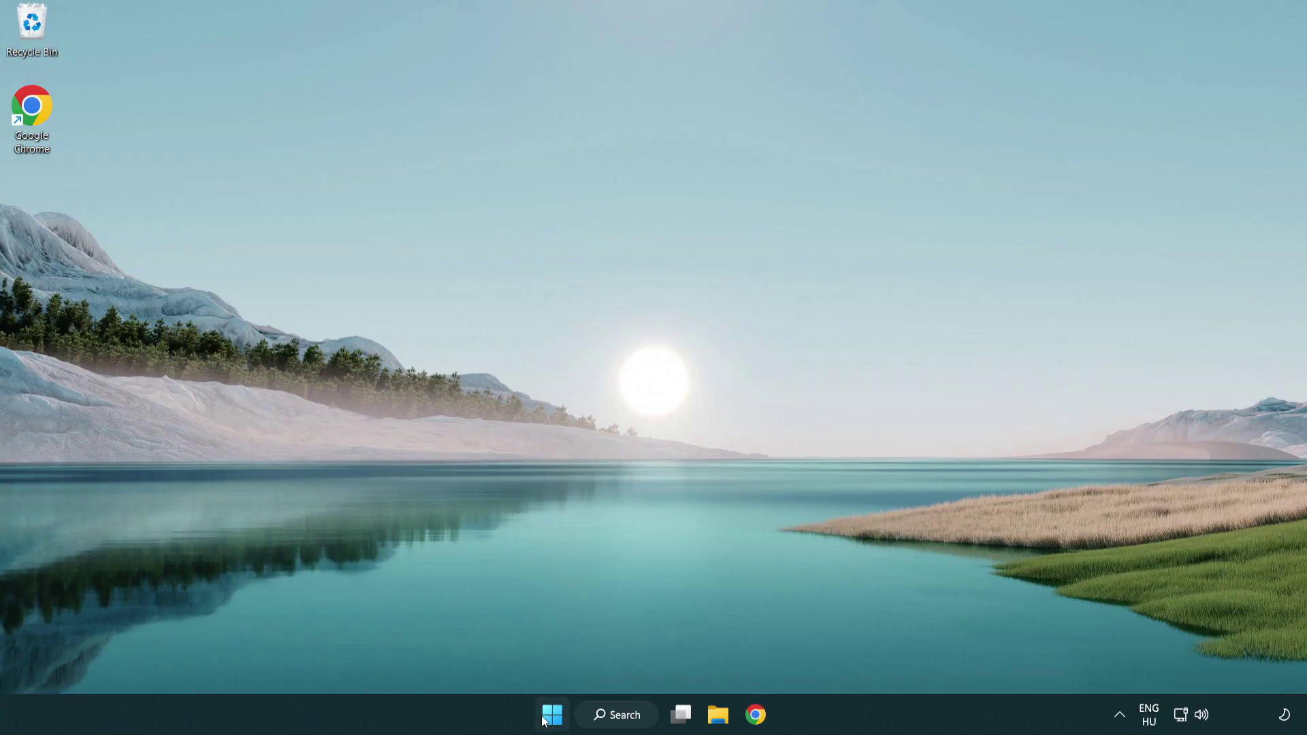
Launch Task Manager from the Start button's quick-link menu.
right_click(552, 718)
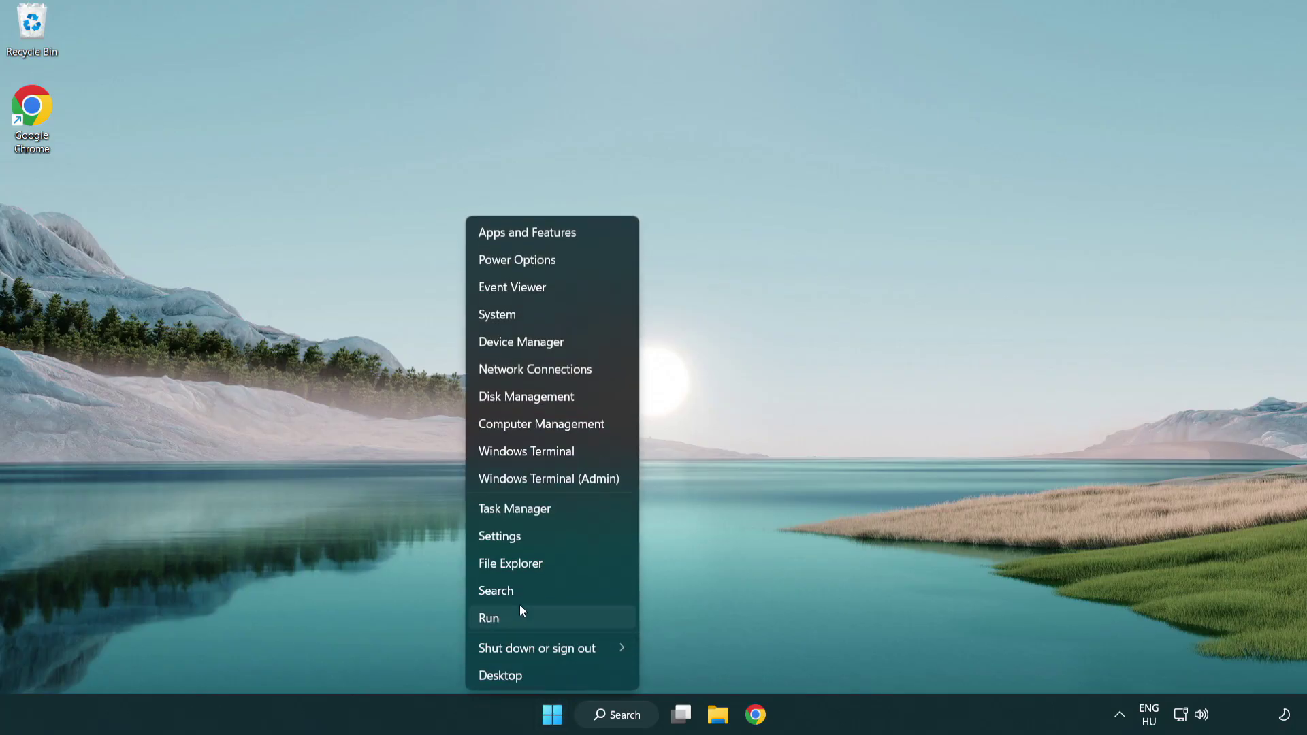
left_click(577, 516)
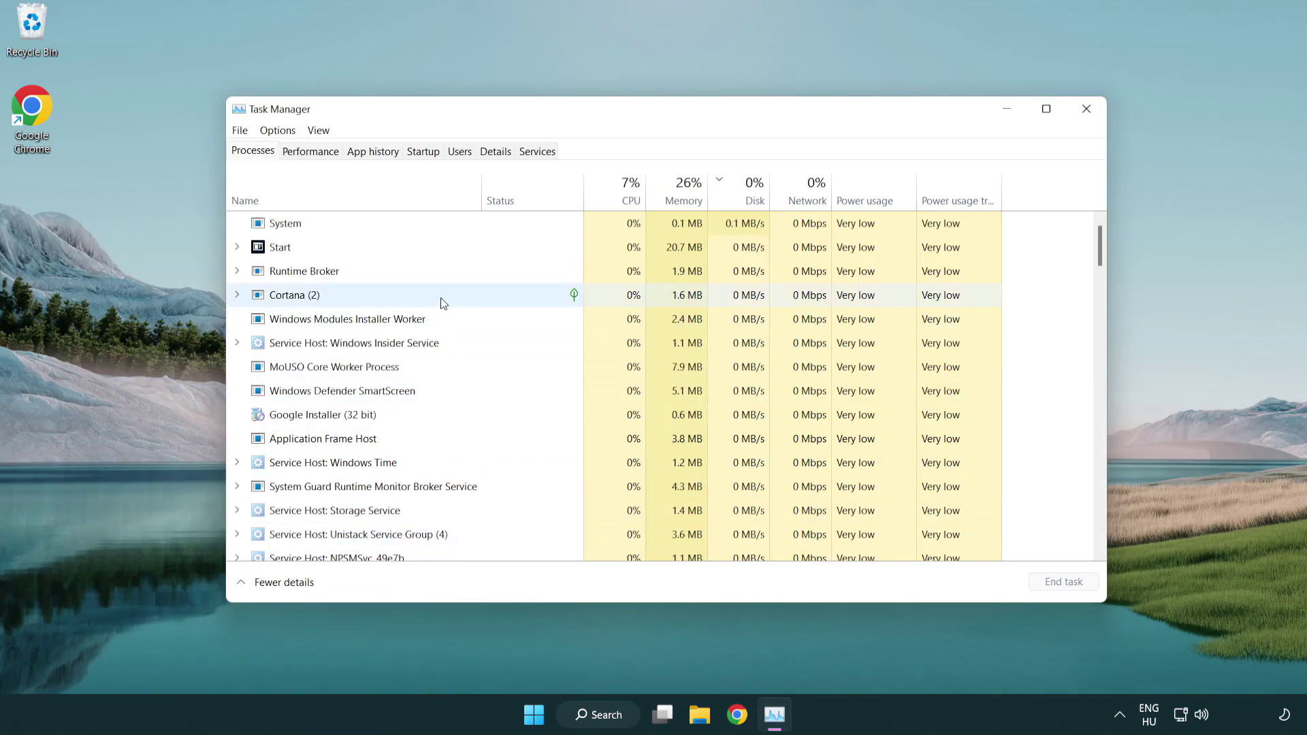
Disable Terminal, Phone Link, Cortana and Windows Security notifications at startup, then close Task Manager.
left_click(426, 154)
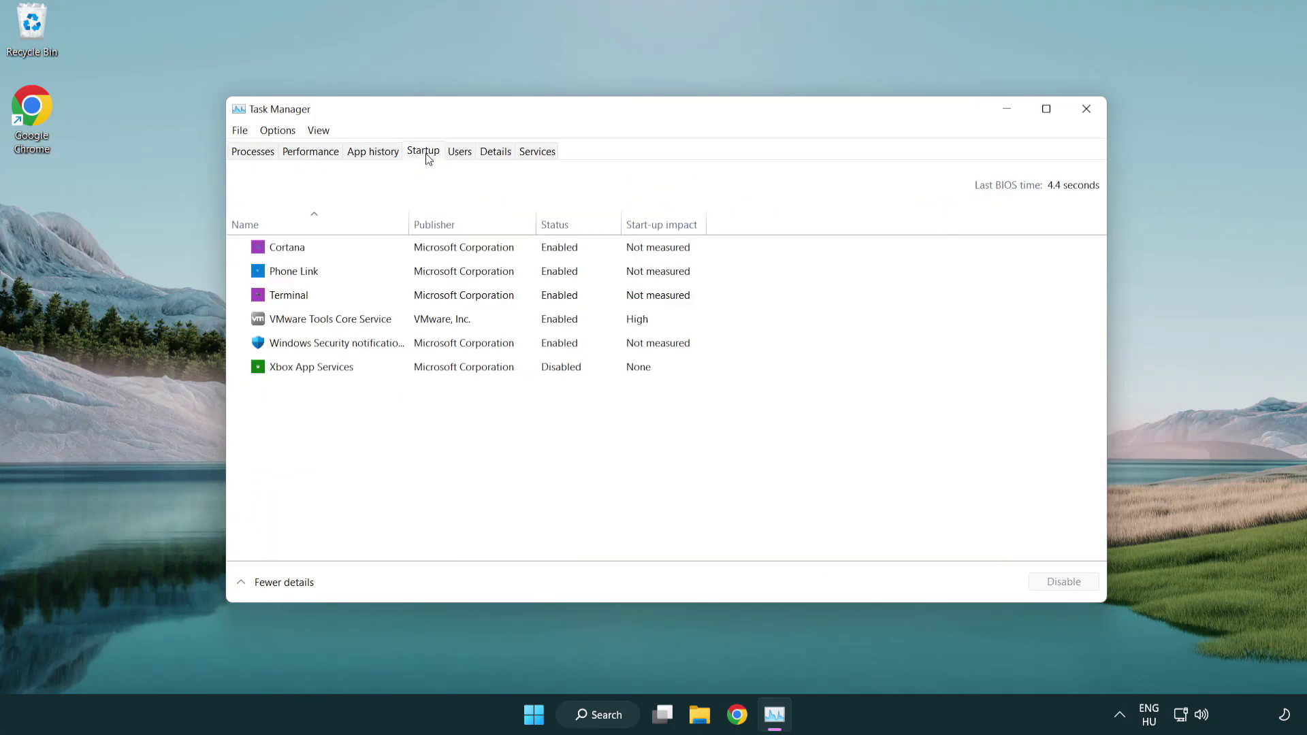
left_click(427, 297)
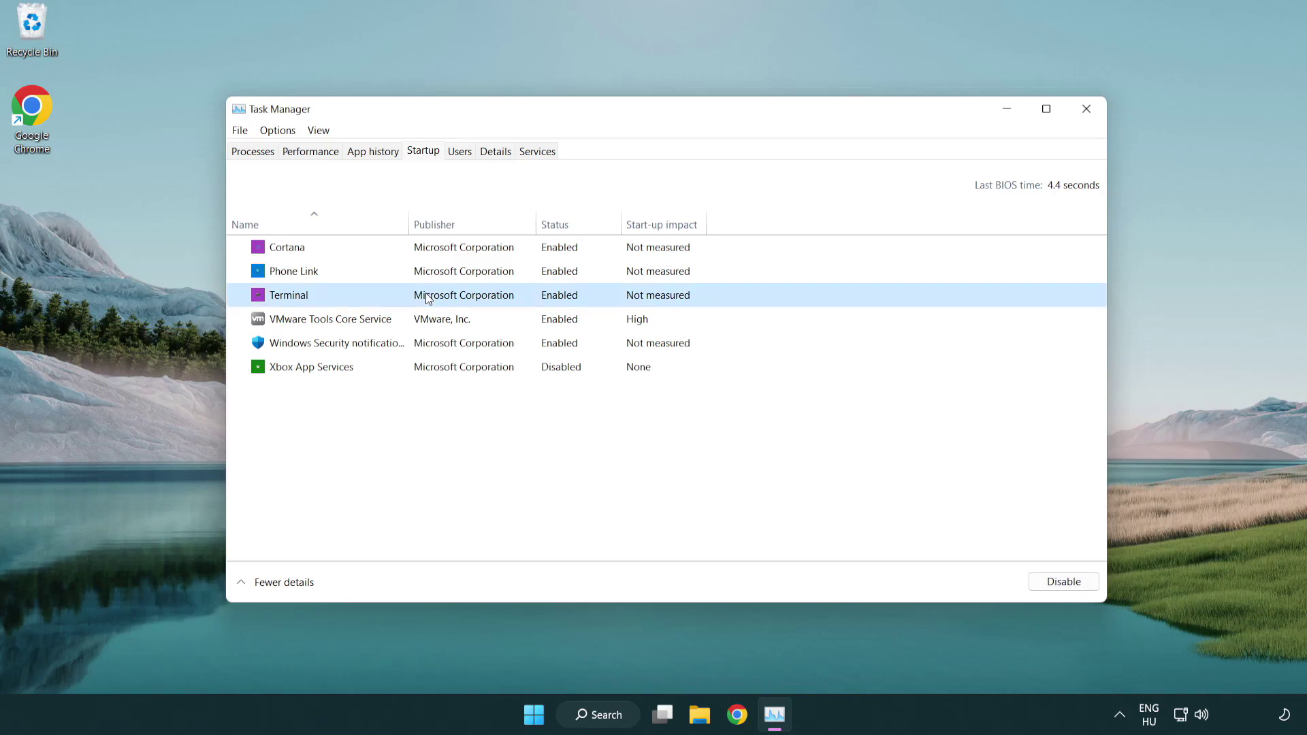
left_click(1051, 581)
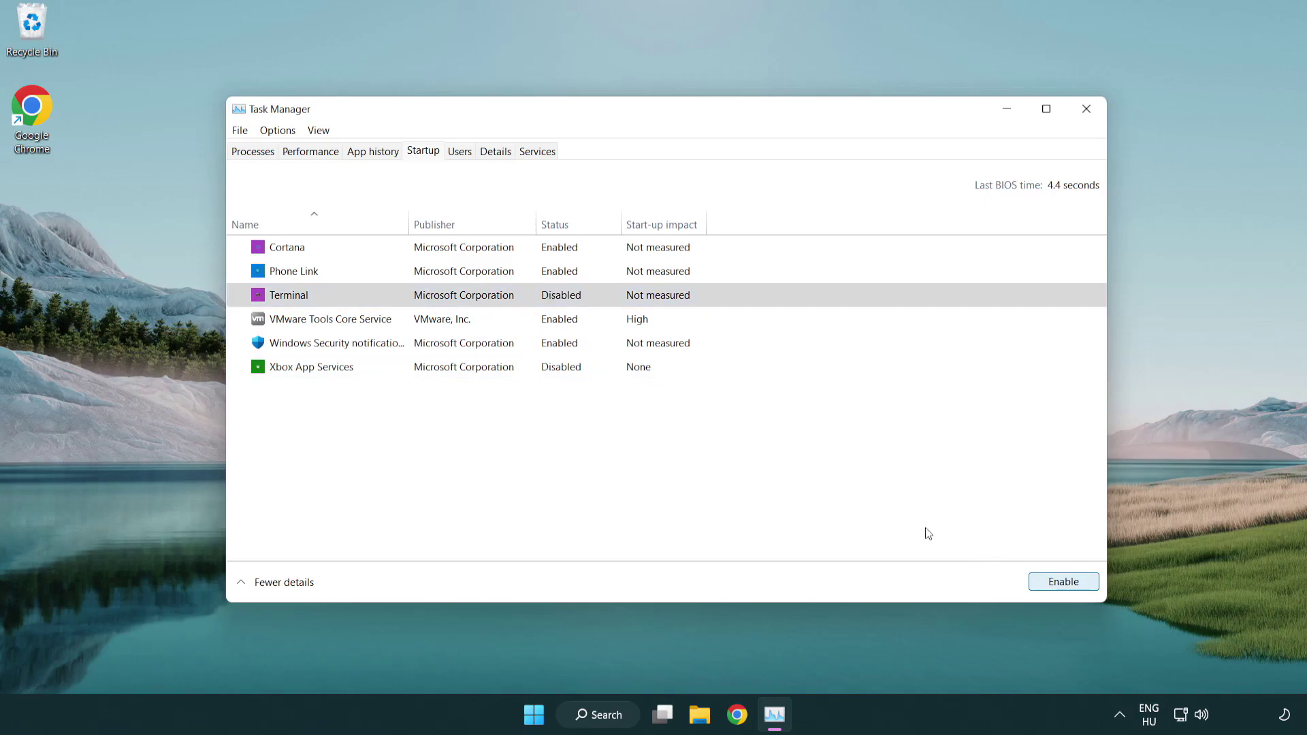
left_click(546, 276)
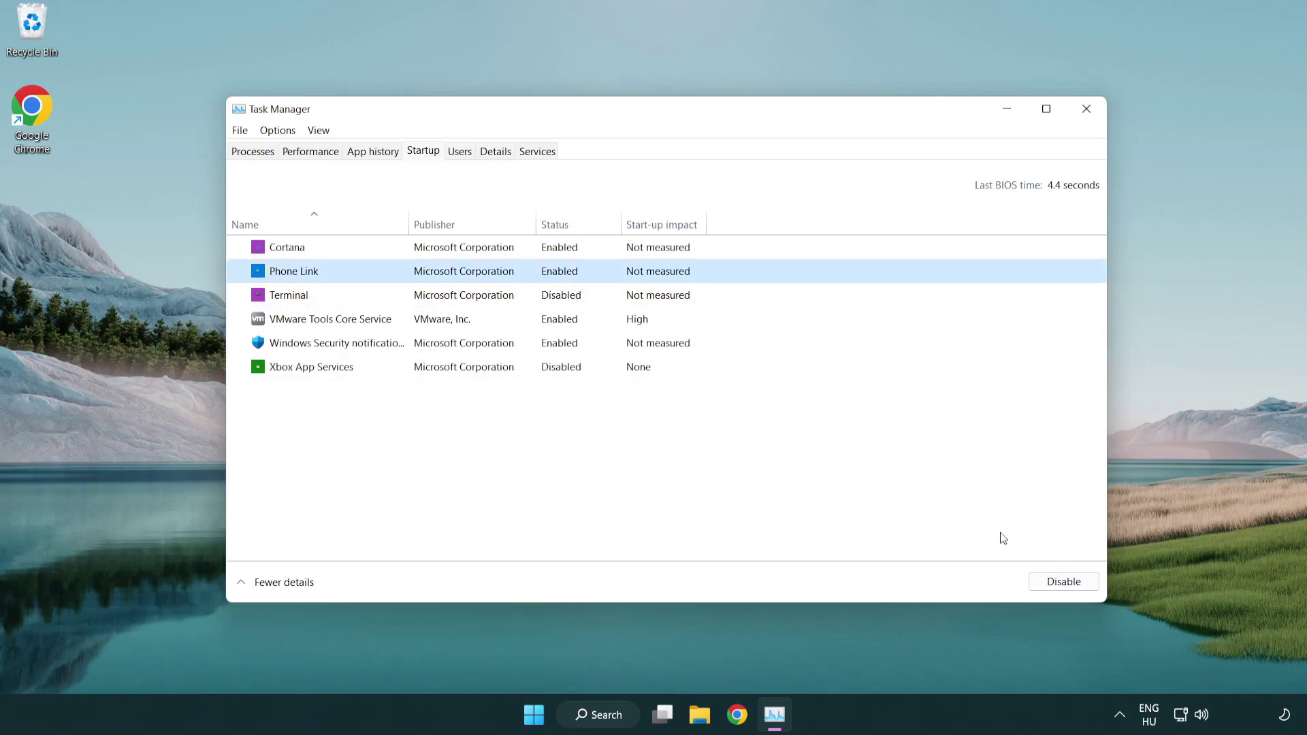
left_click(1062, 582)
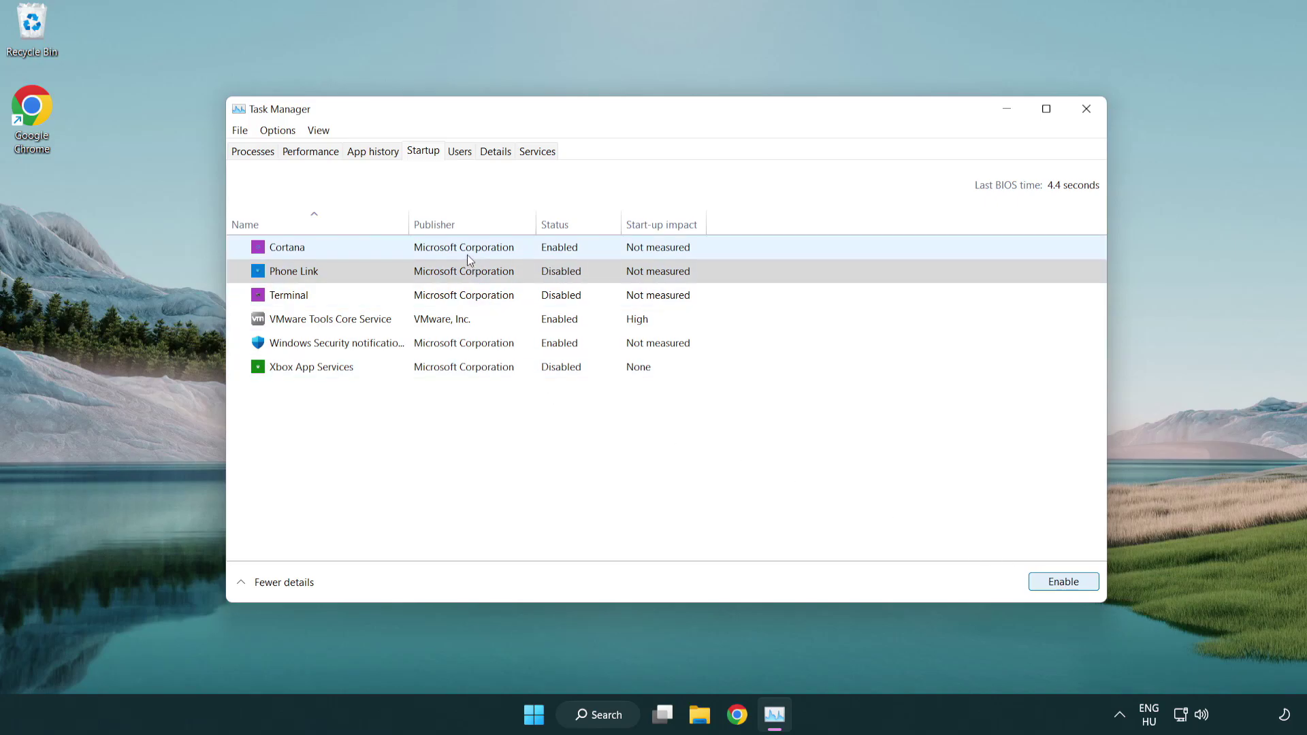
left_click(466, 255)
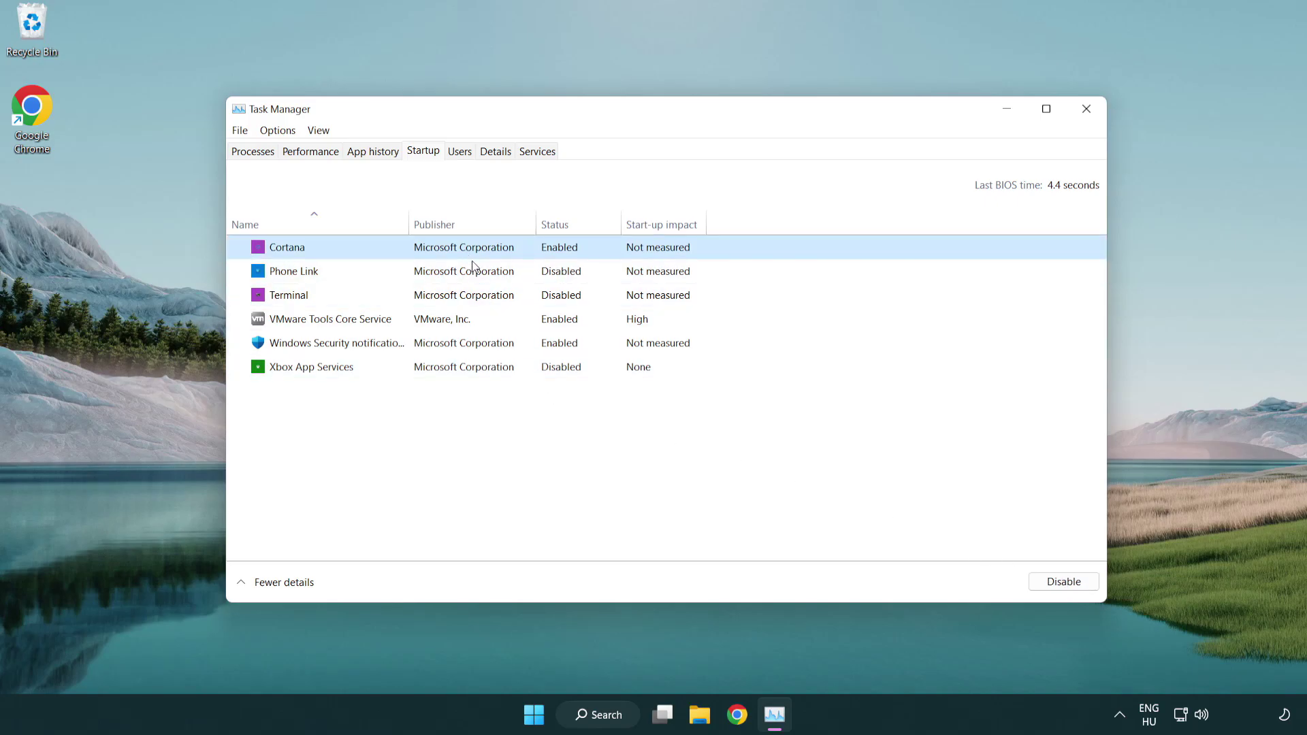
left_click(1035, 579)
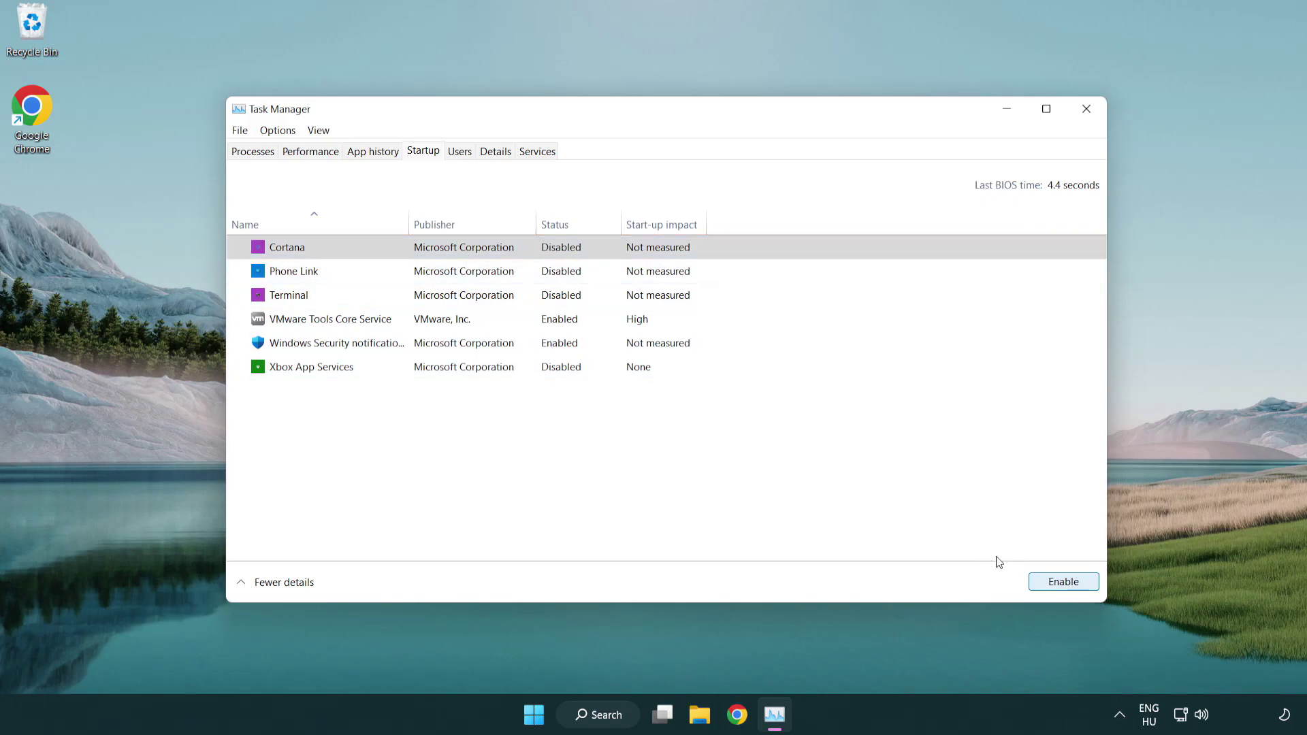
left_click(619, 352)
left_click(1032, 578)
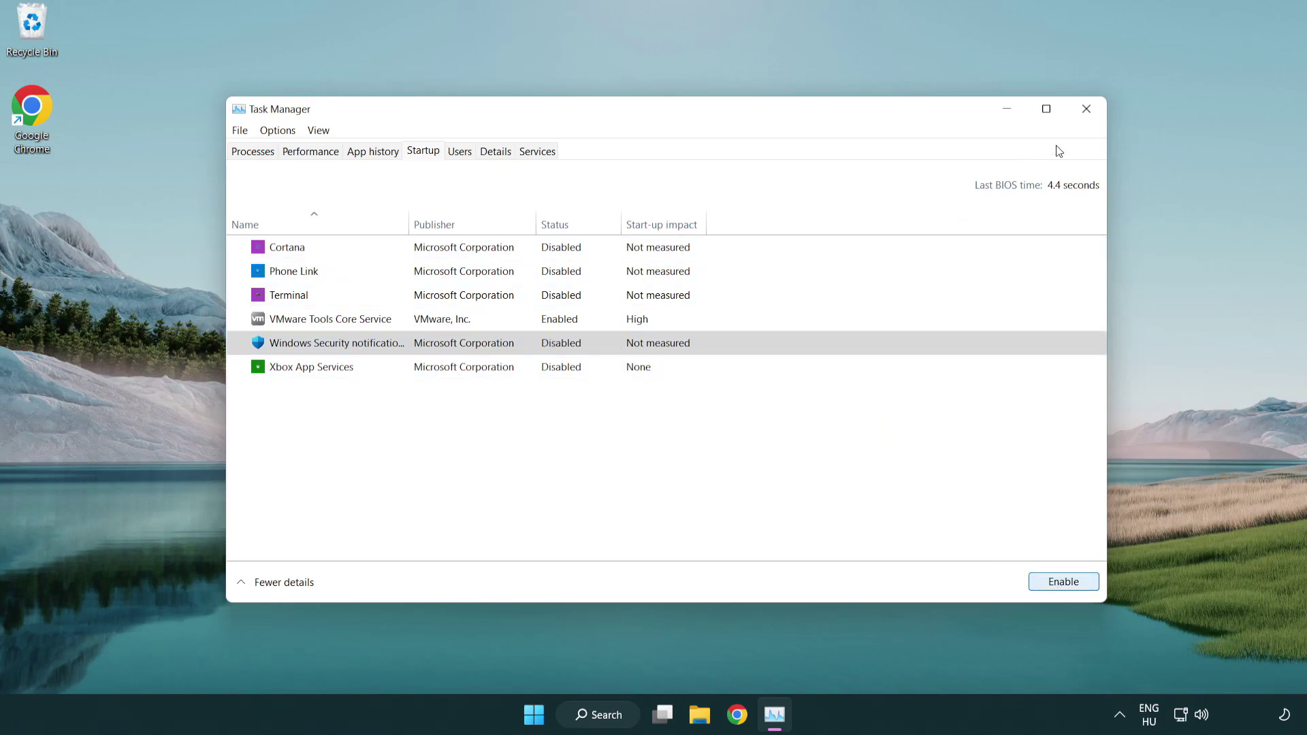
left_click(1088, 117)
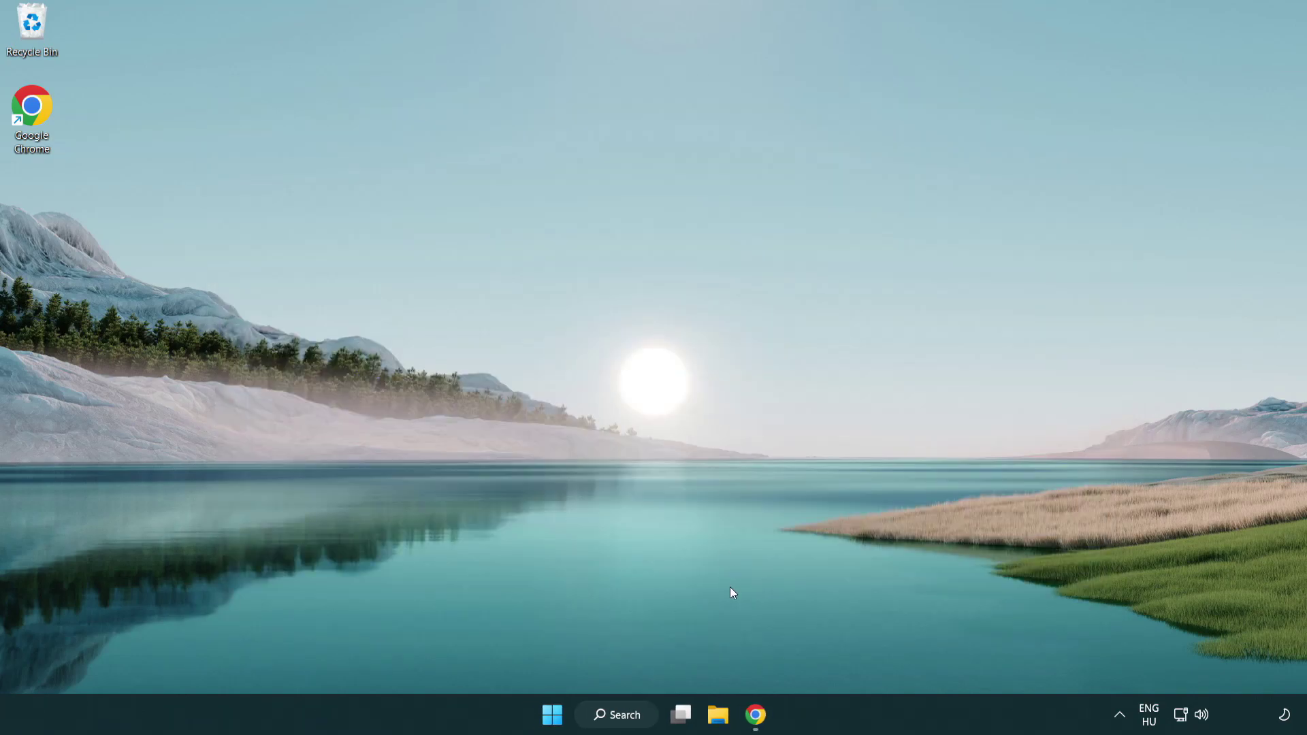
Download the DirectX End-User Runtime Web Installer from its Chrome page.
left_click(755, 714)
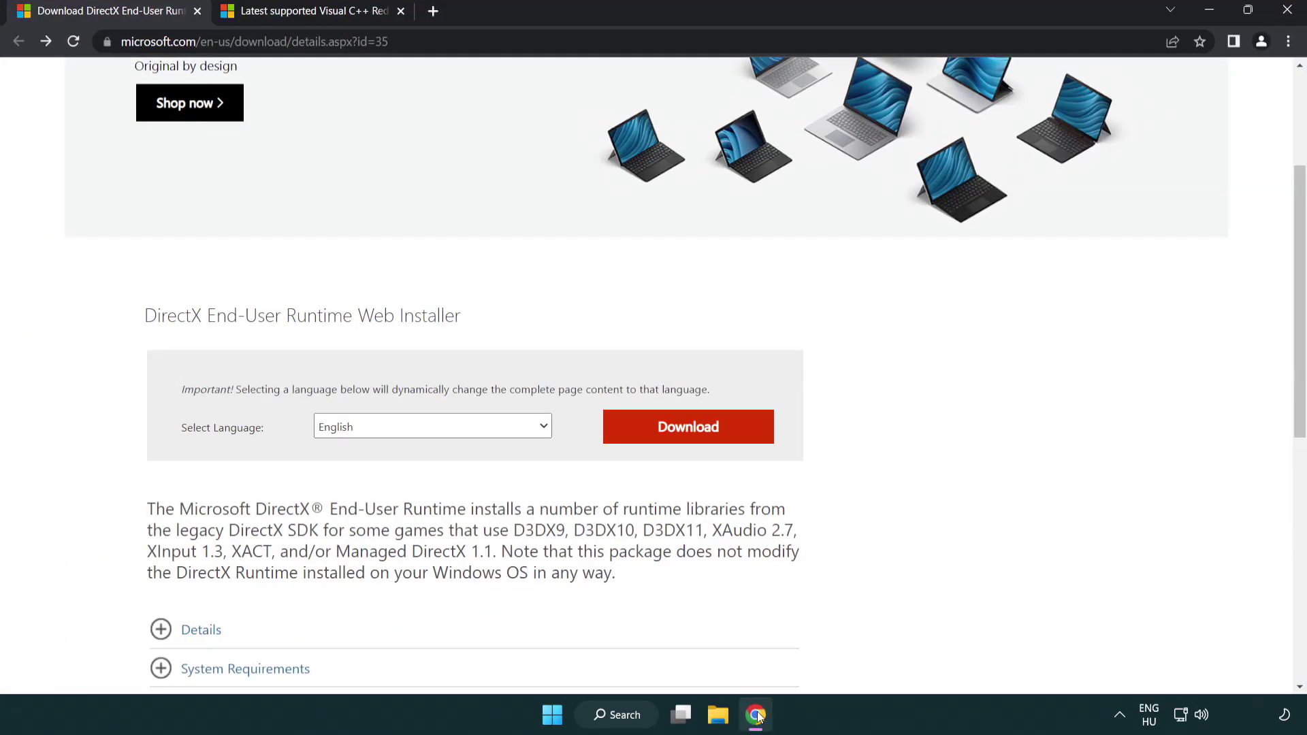
scroll(558, 608, "up", 3)
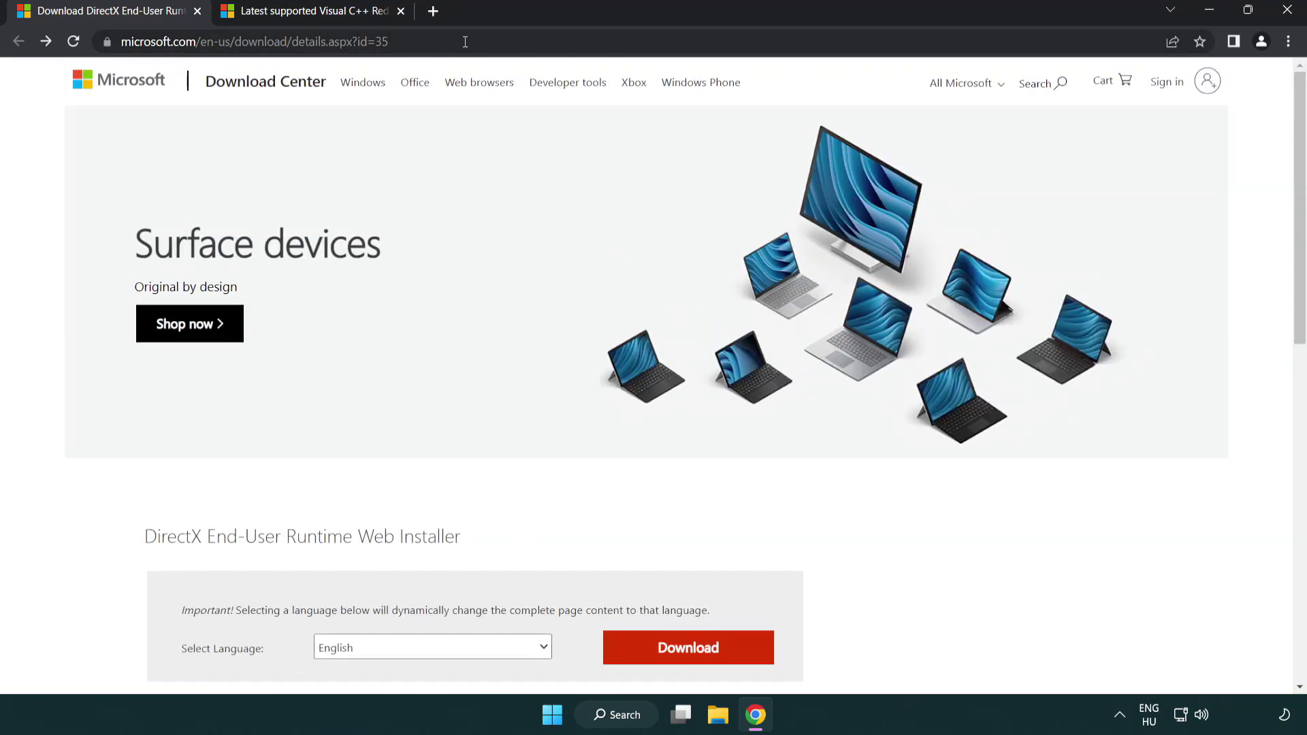
left_click(154, 41)
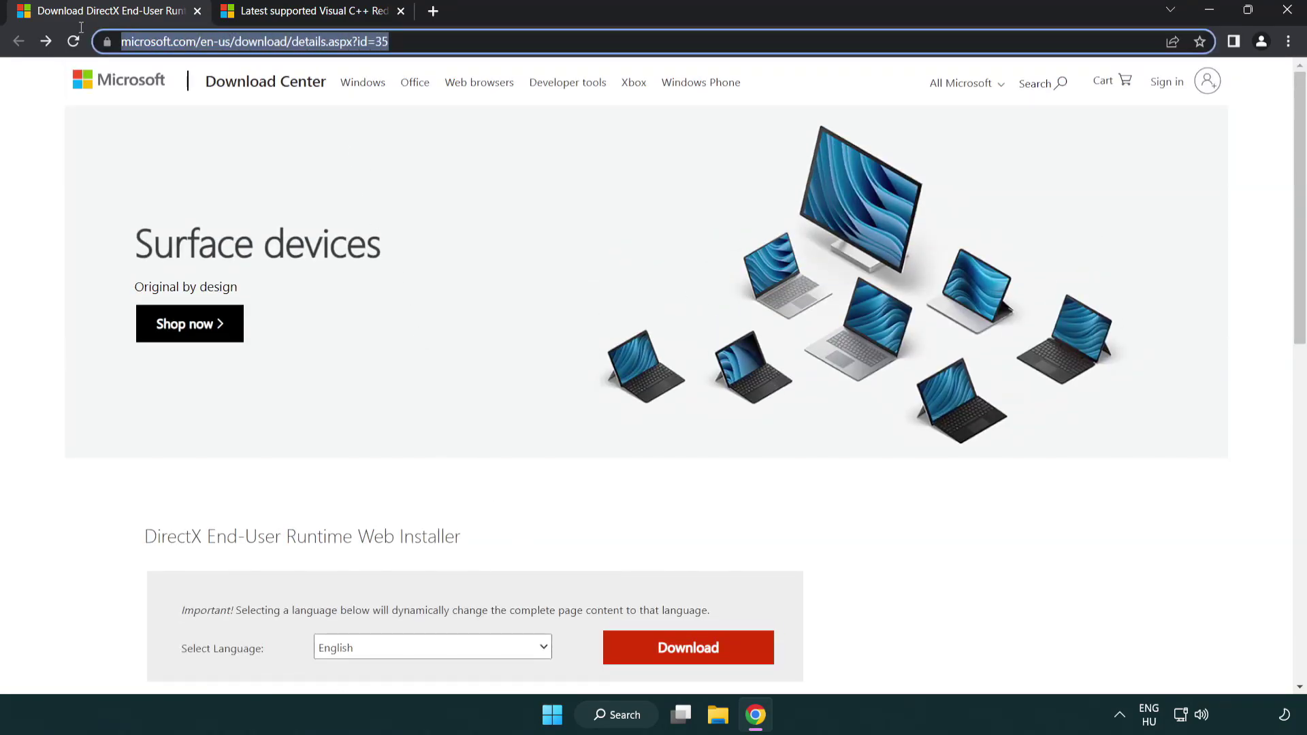
left_click(1248, 297)
left_click_drag(1296, 296, 1295, 379)
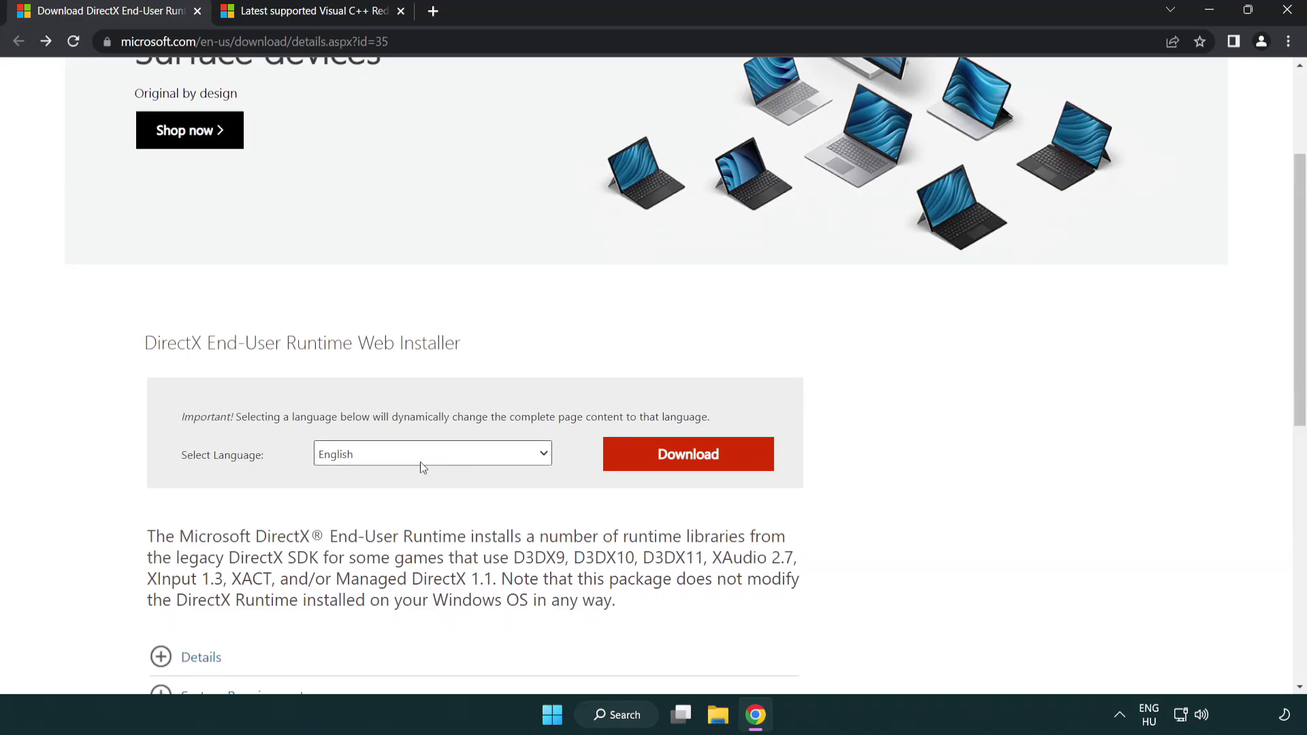
left_click(693, 466)
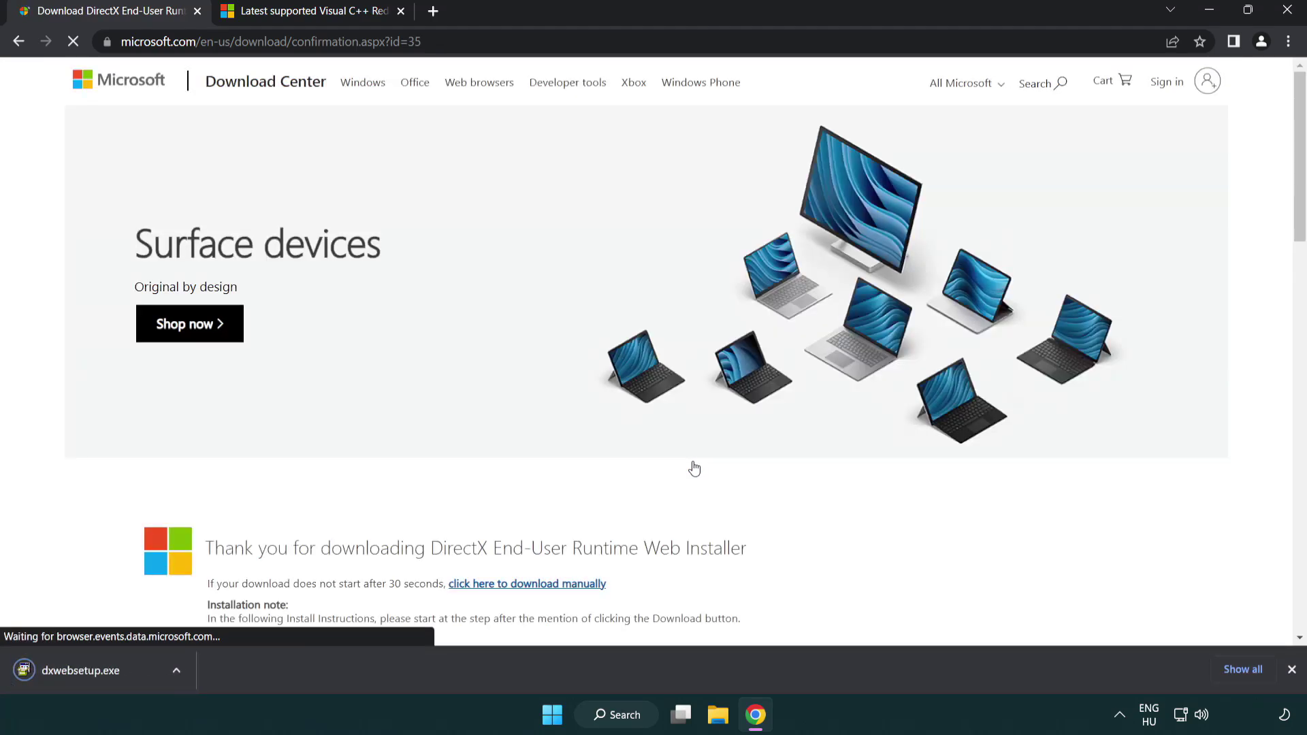
Run the DirectX installer, accept the license, skip the Bing Bar offer, and finish setup.
left_click(85, 673)
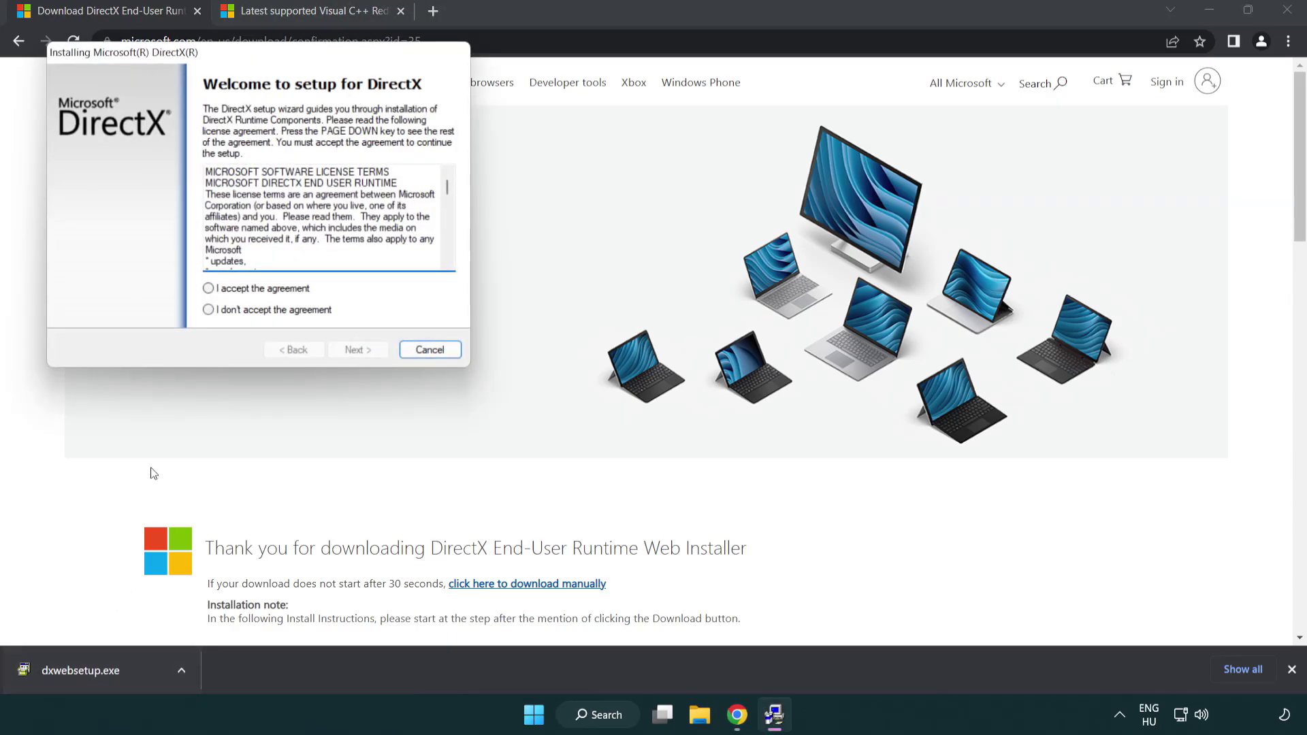
left_click_drag(197, 62, 574, 206)
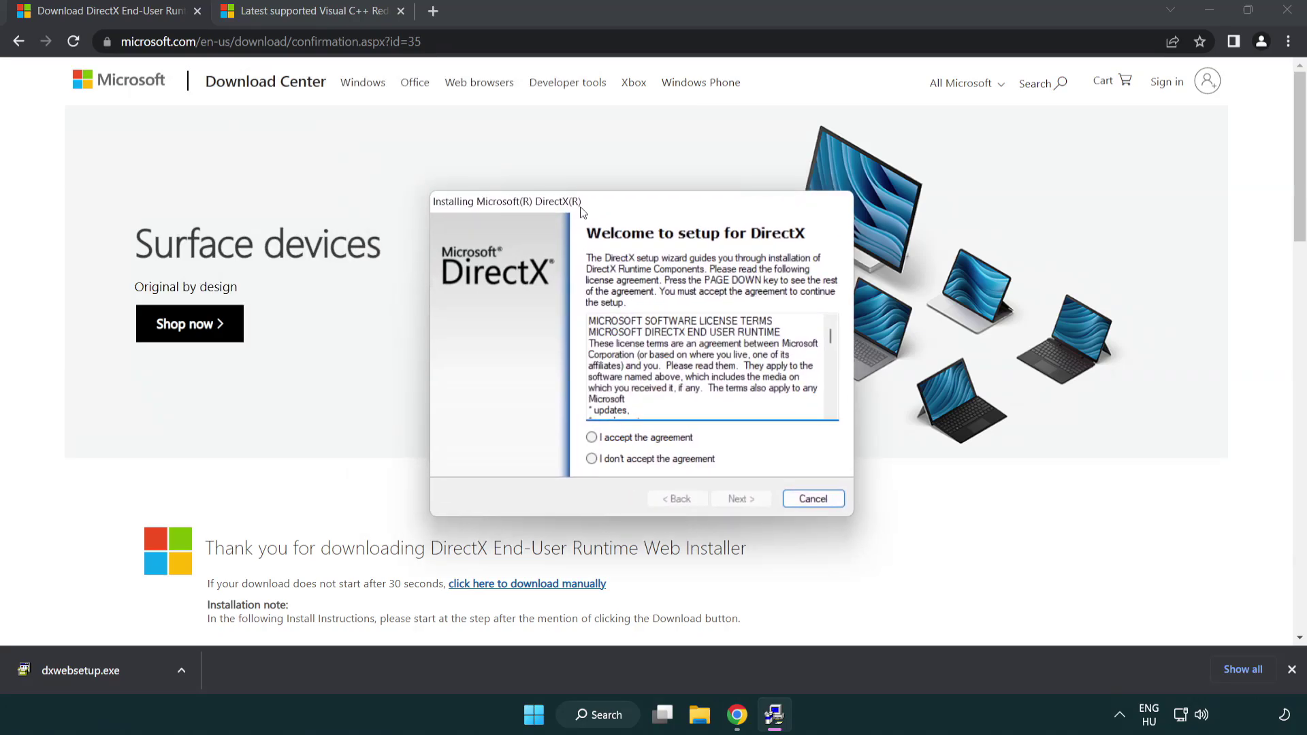
scroll(822, 336, "down", 5)
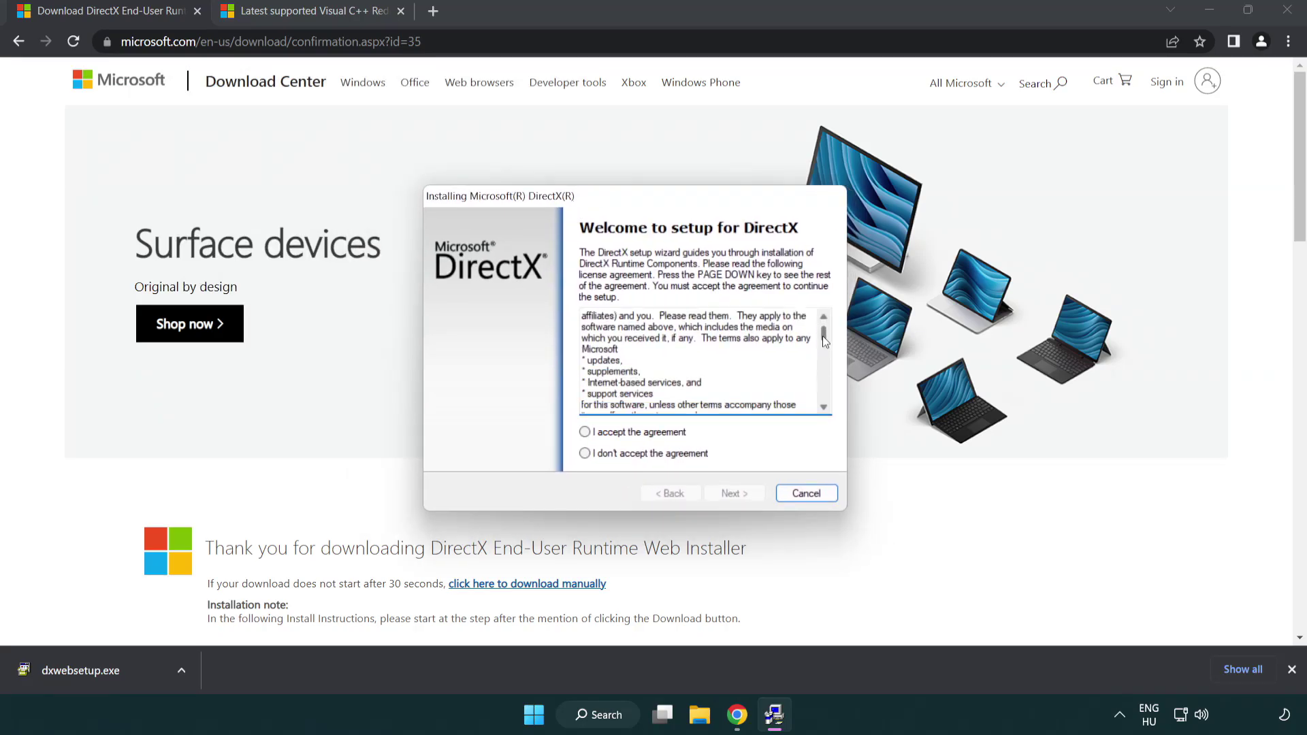
scroll(807, 357, "down", 5)
scroll(807, 358, "down", 5)
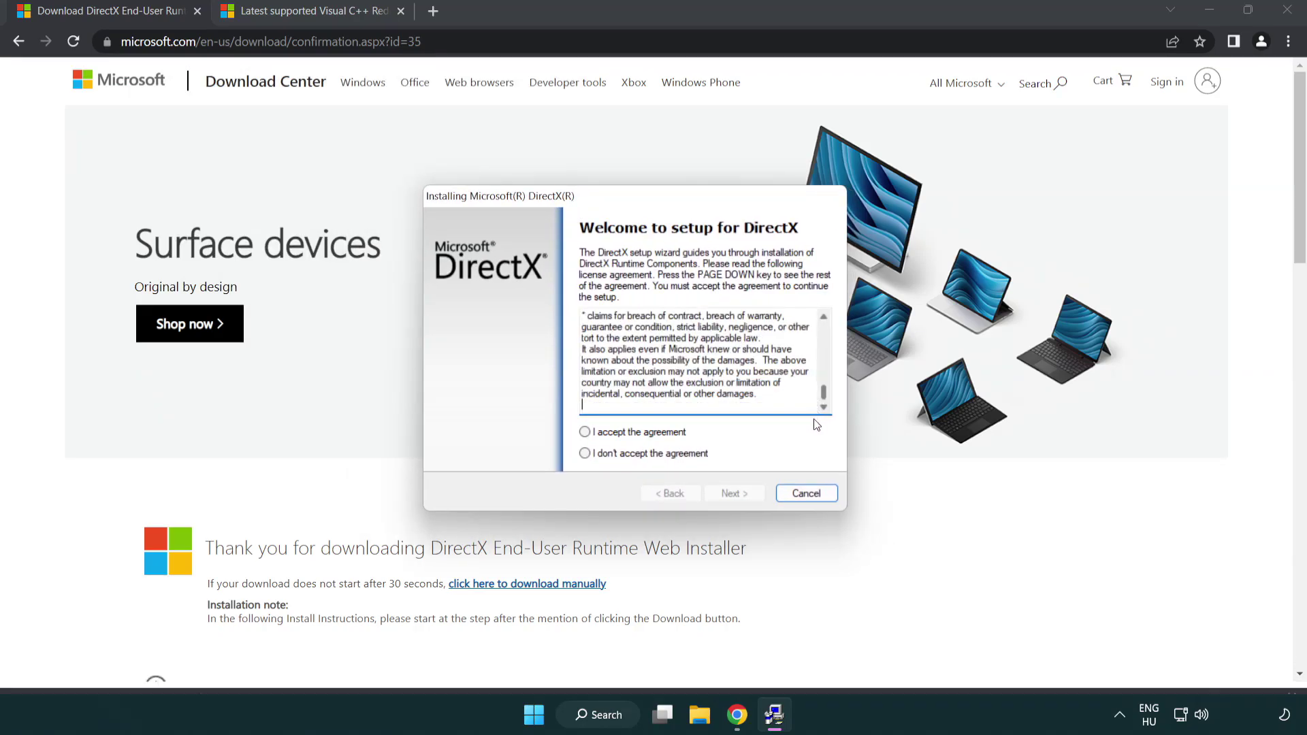
left_click(588, 432)
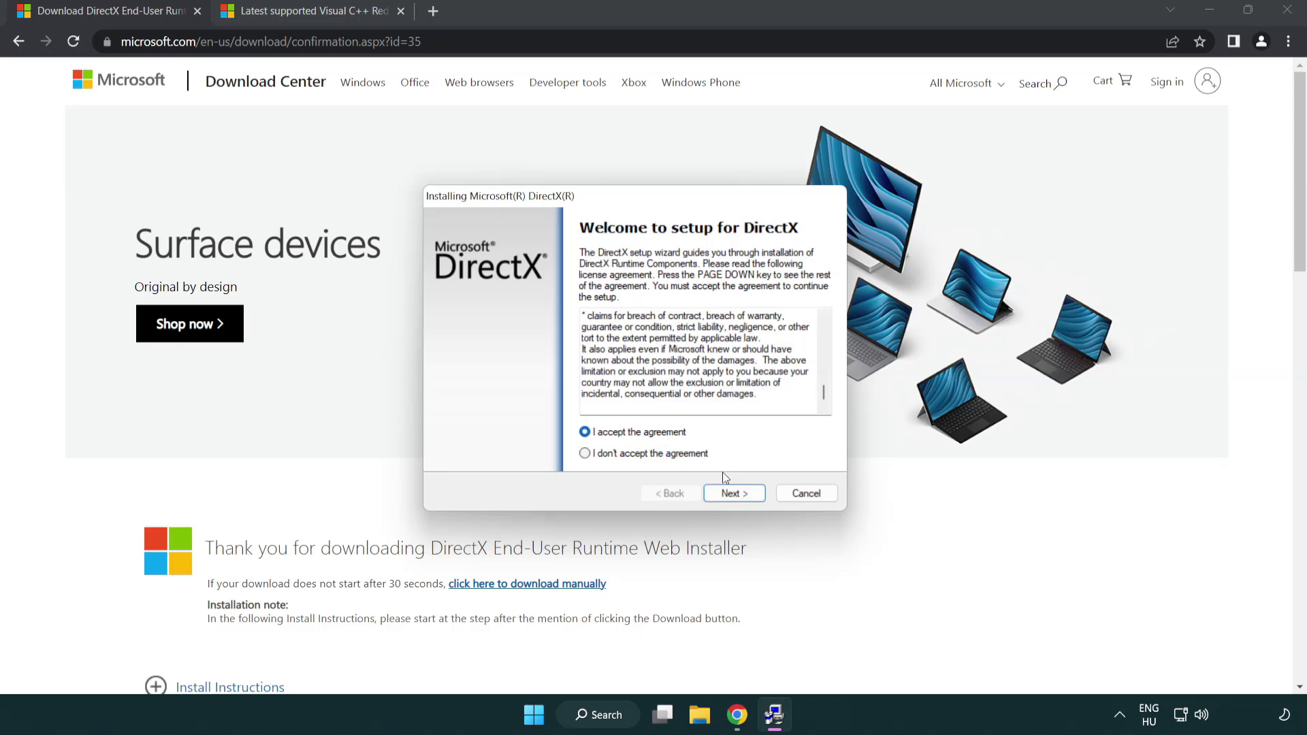
left_click(736, 495)
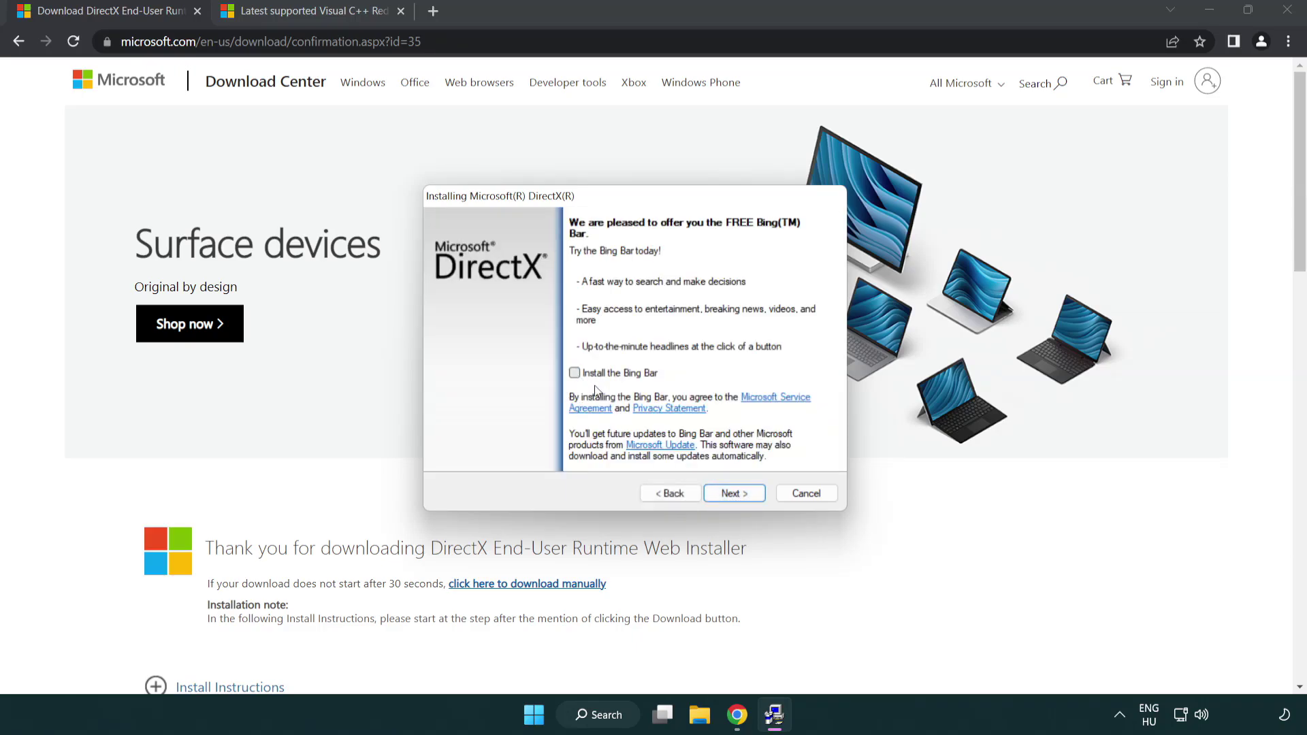
left_click(741, 495)
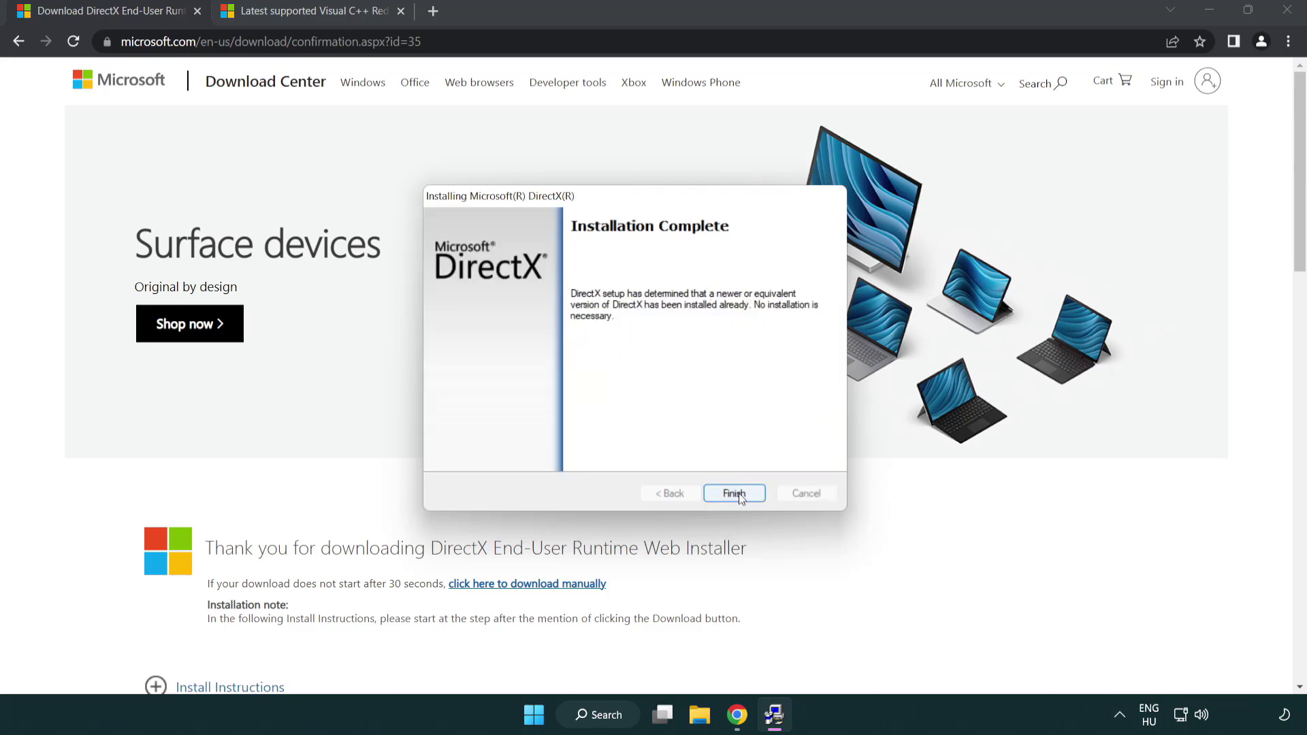
left_click(737, 486)
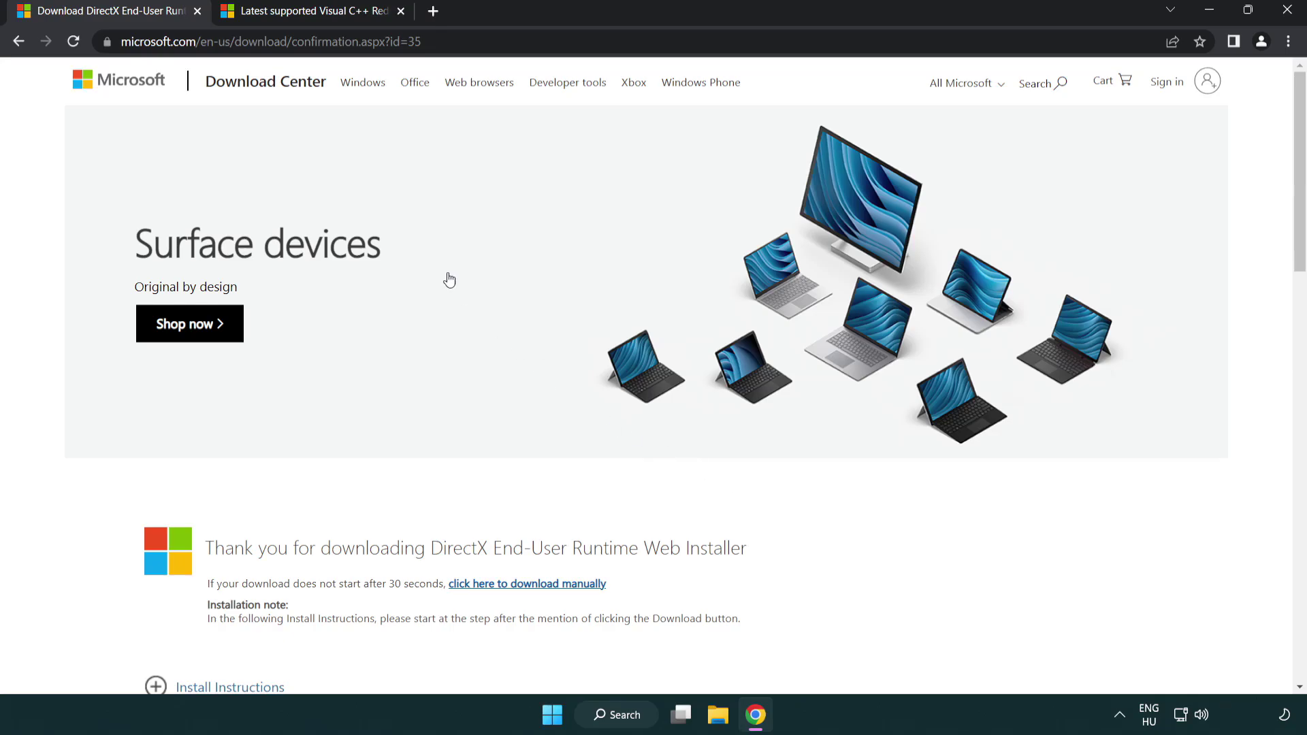
Close the DirectX tab and download the ARM64, x64 and x86 vc_redist installers.
left_click(199, 11)
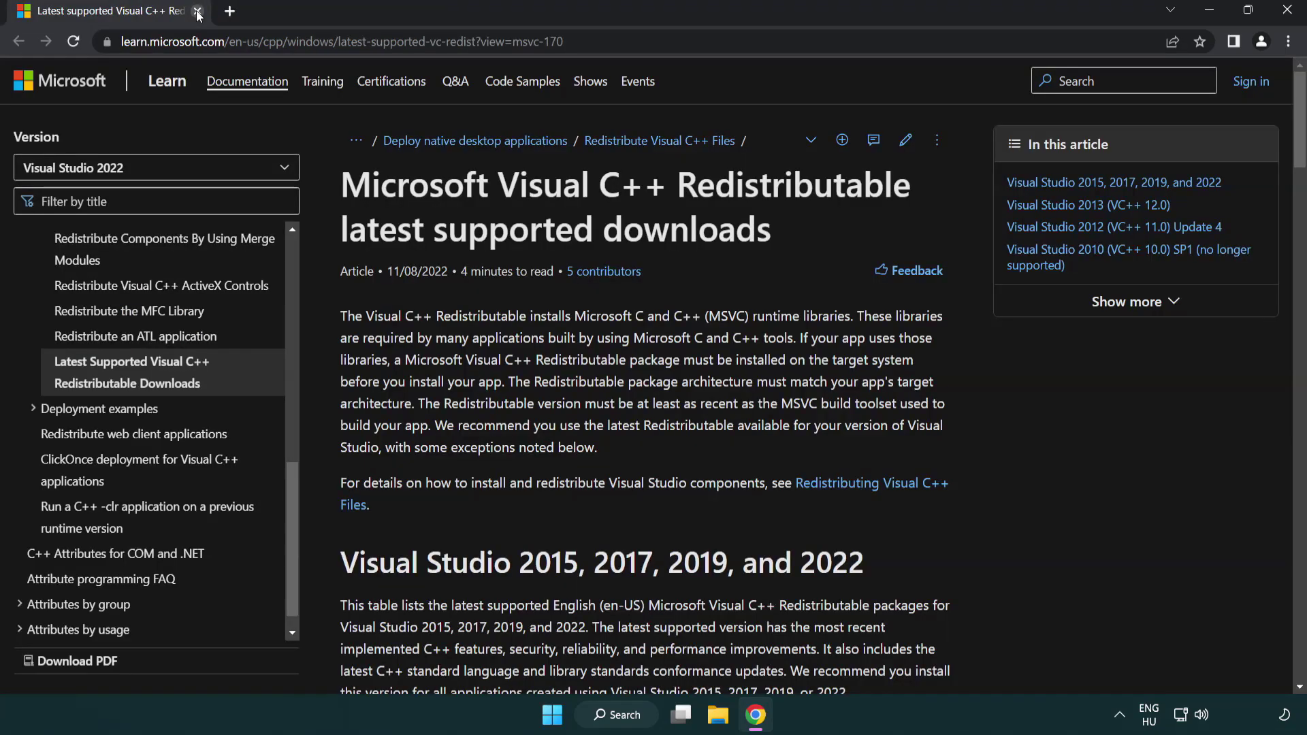
left_click(604, 46)
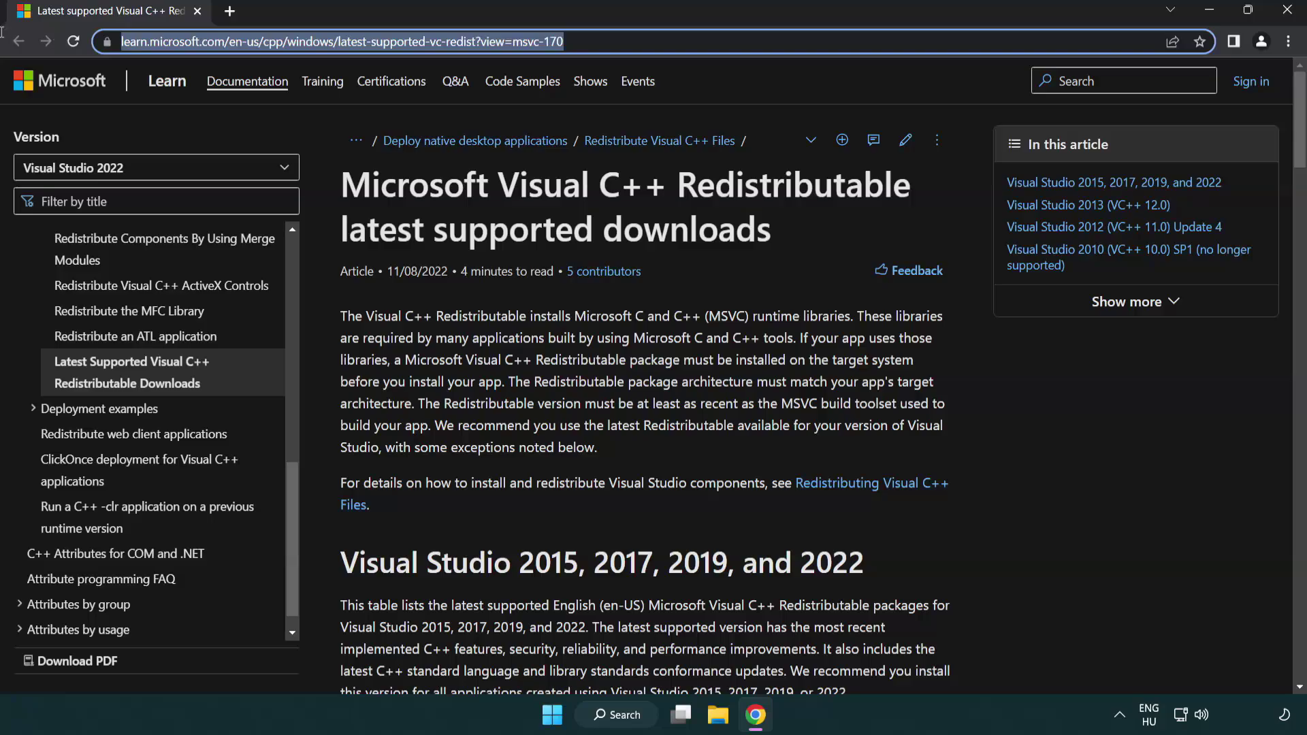
left_click(673, 225)
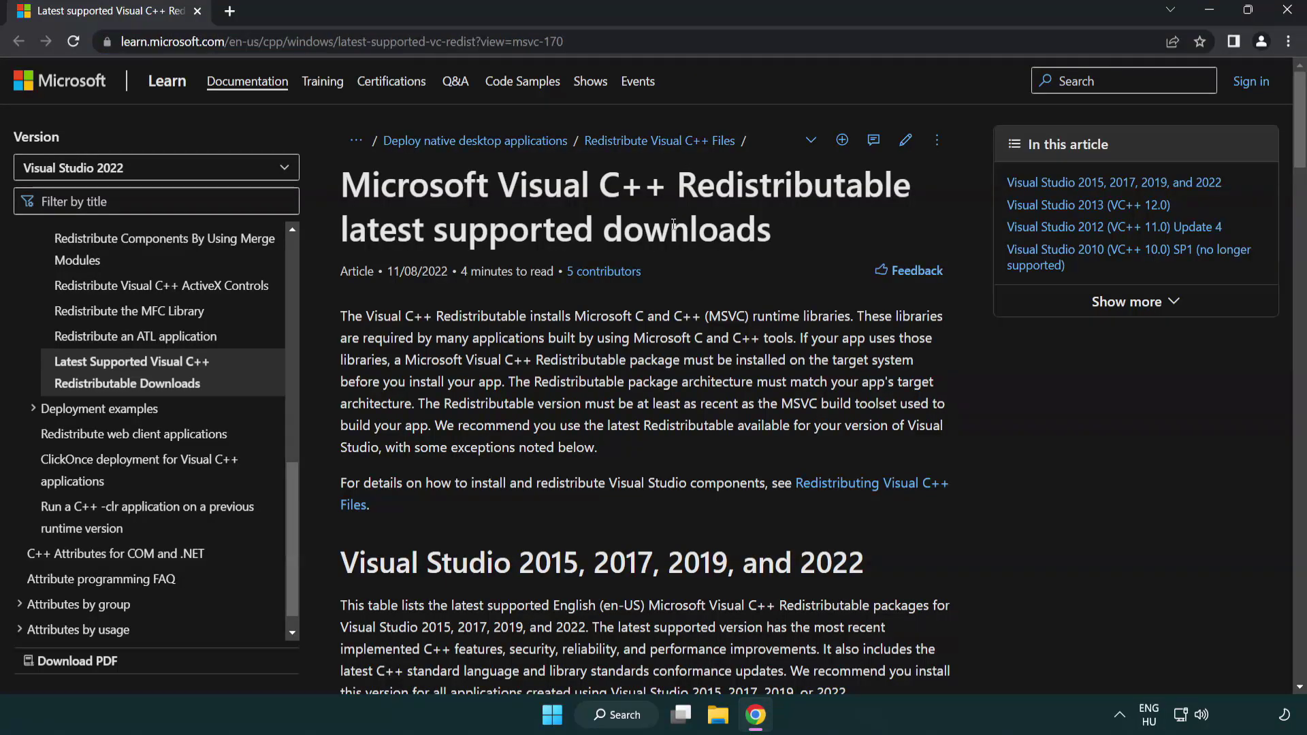
scroll(673, 225, "down", 3)
scroll(662, 237, "down", 1)
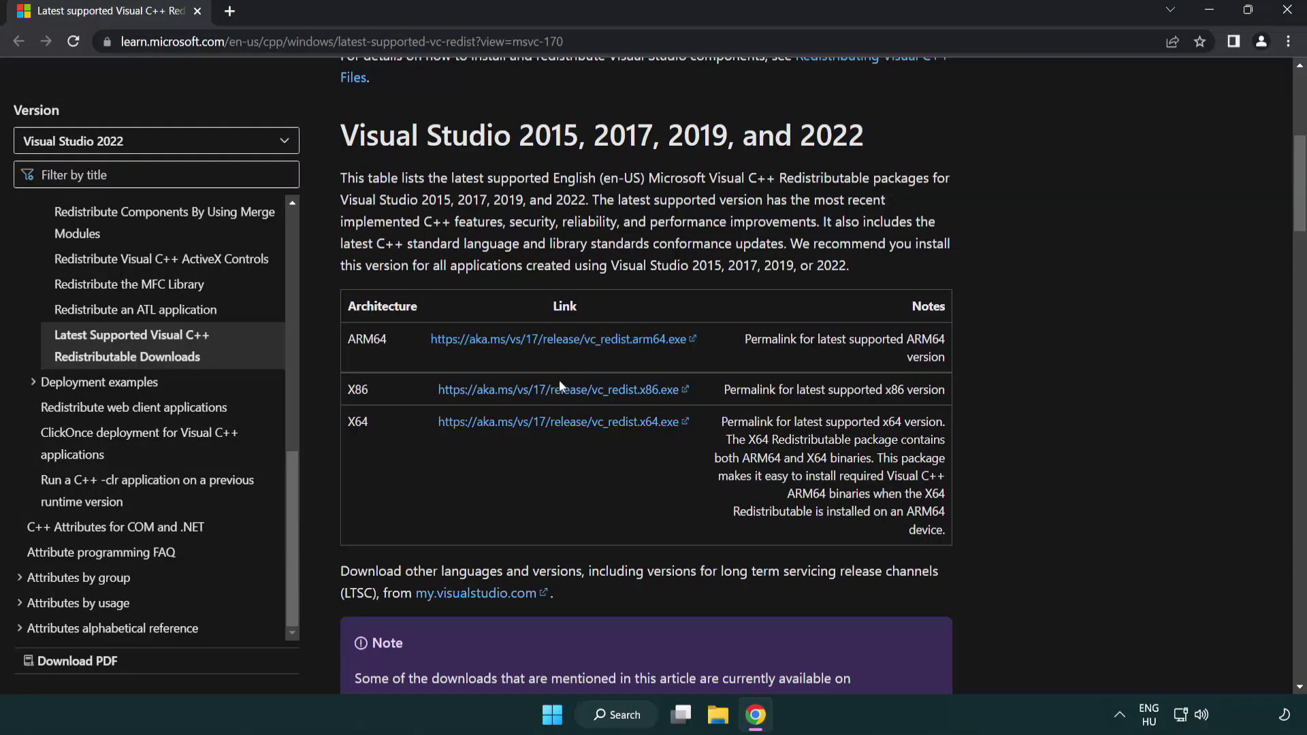
left_click(535, 347)
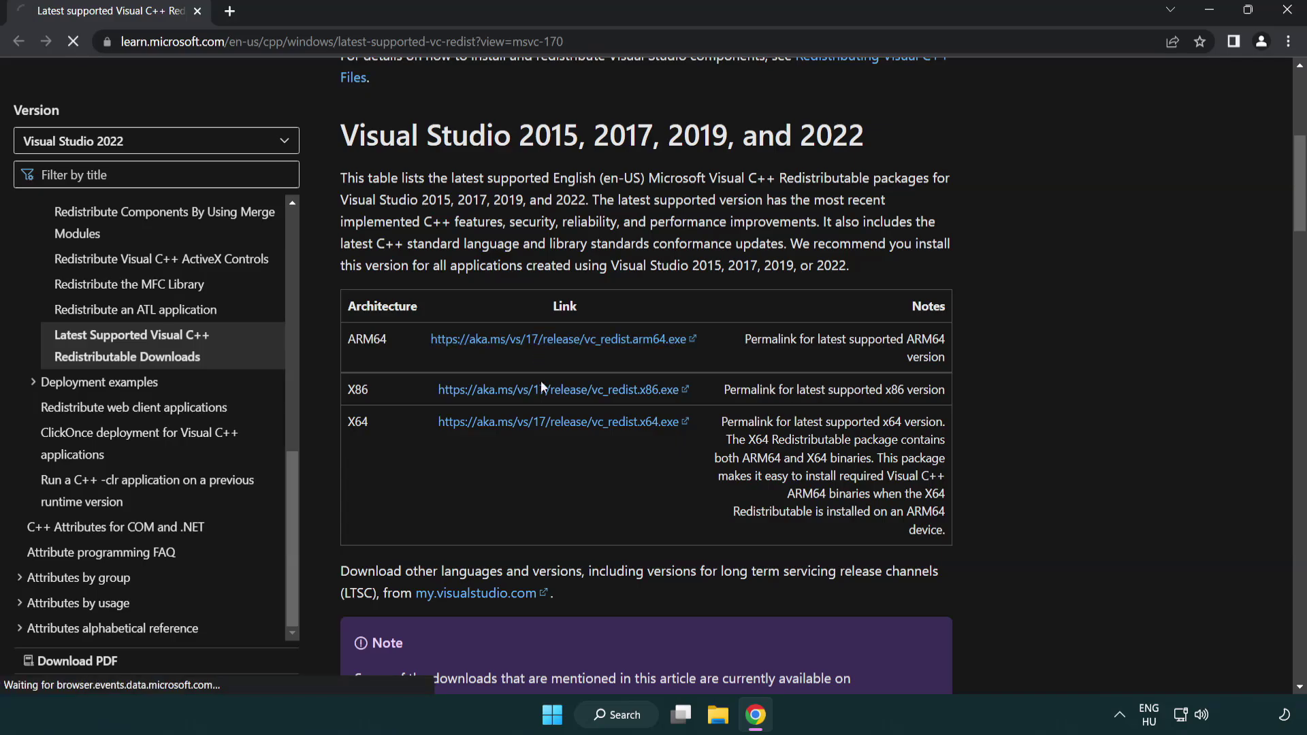
left_click(548, 427)
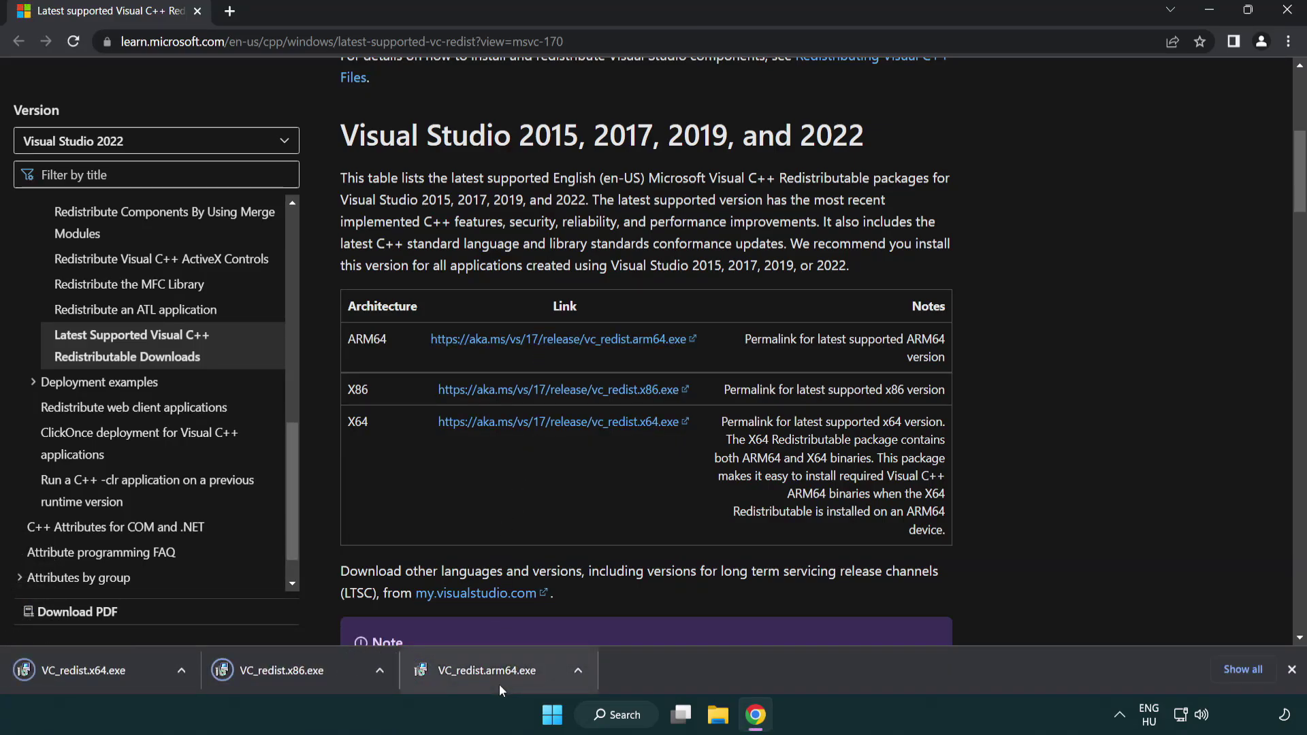
Try installing the ARM64 Visual C++ redistributable and dismiss the failed setup message.
left_click(499, 681)
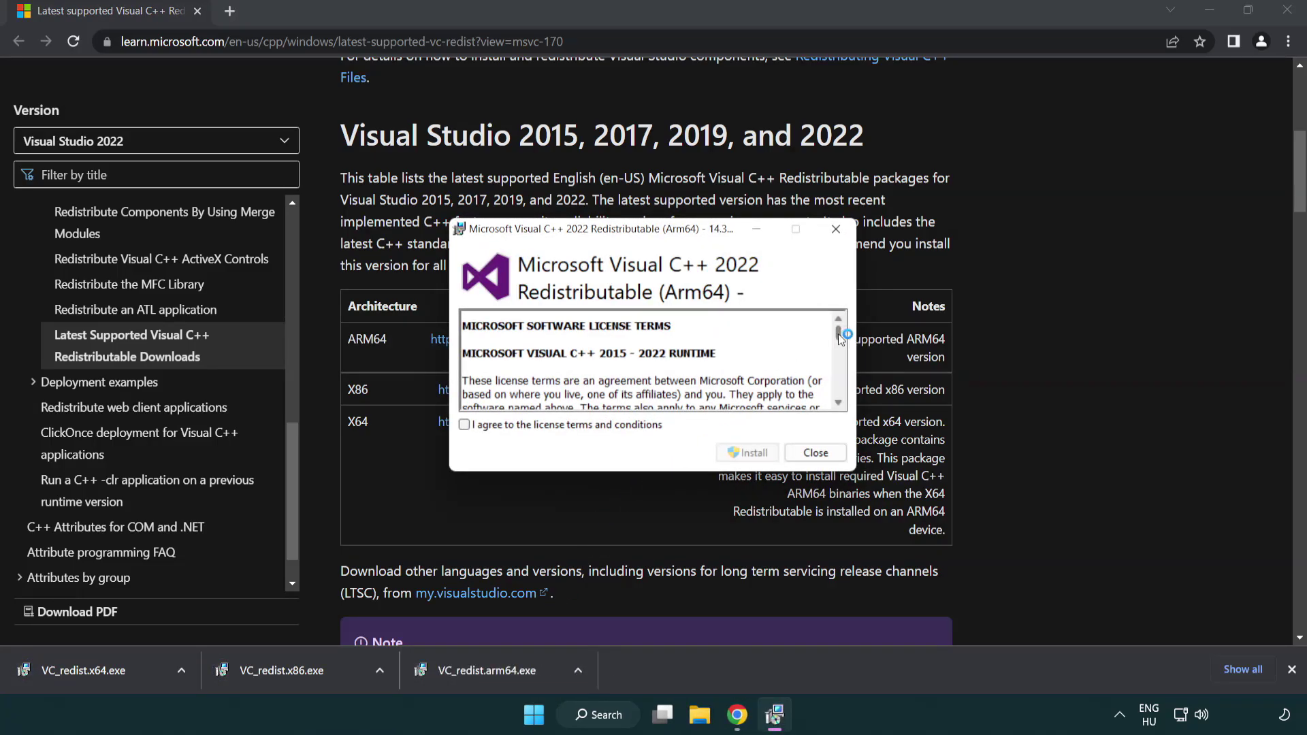
left_click_drag(838, 333, 837, 398)
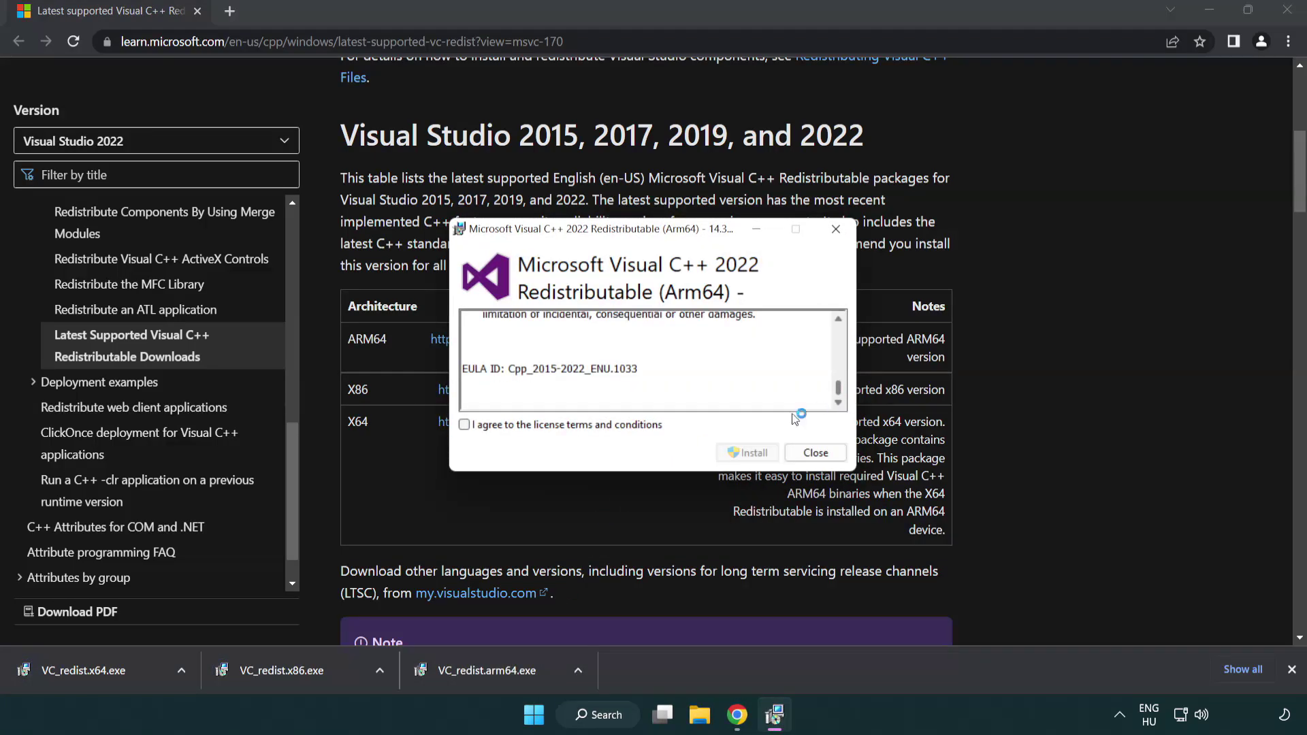
left_click(468, 426)
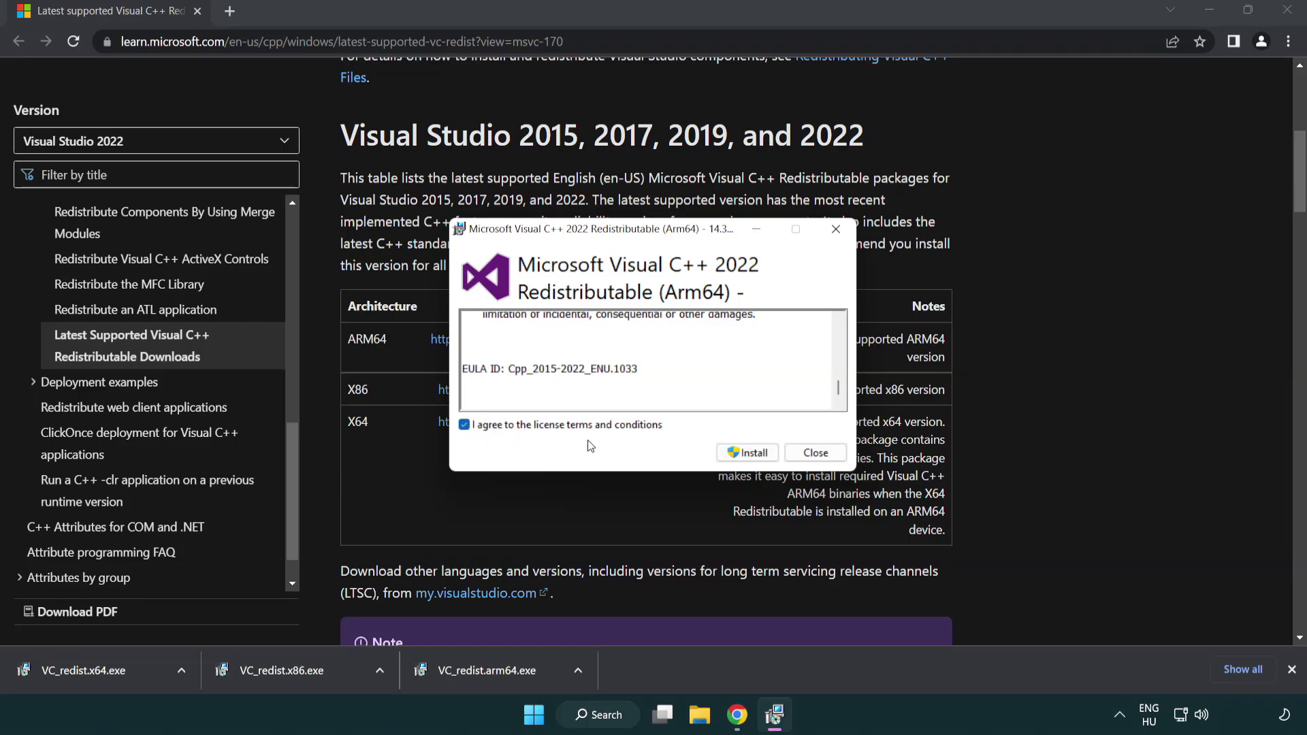
left_click(729, 453)
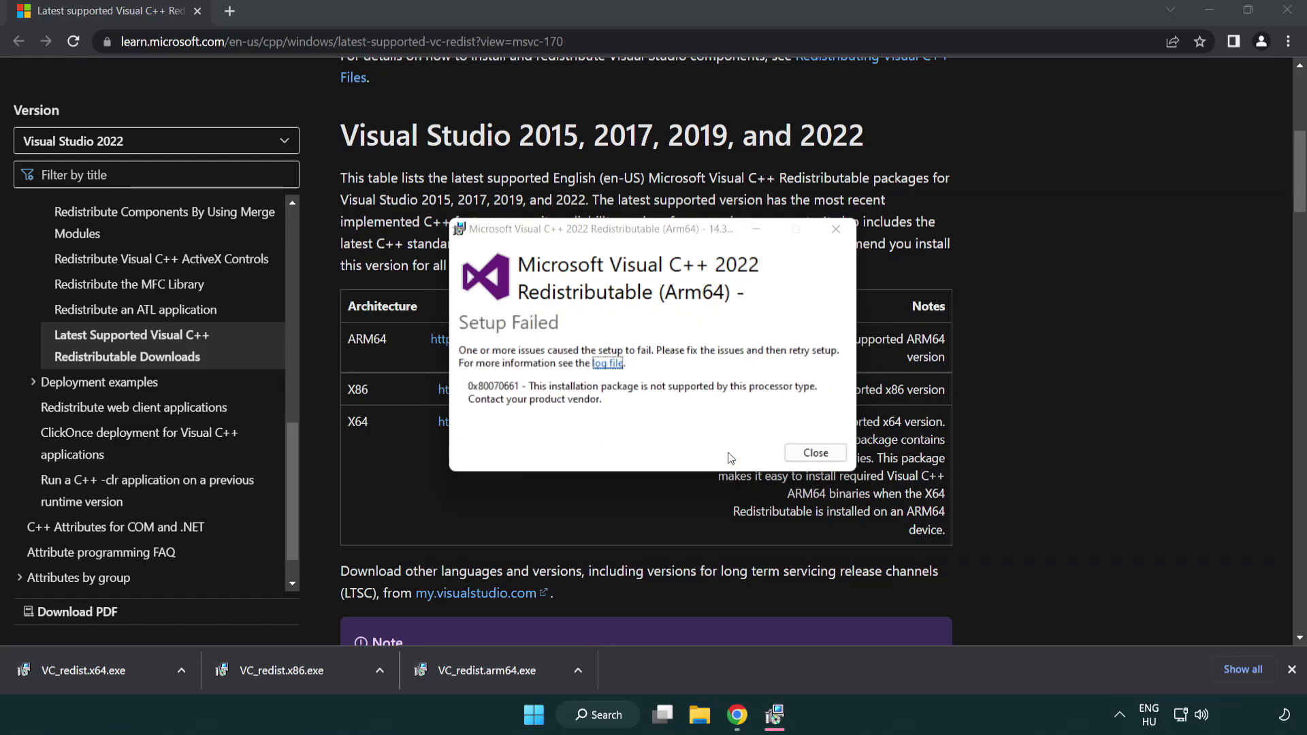
left_click(815, 452)
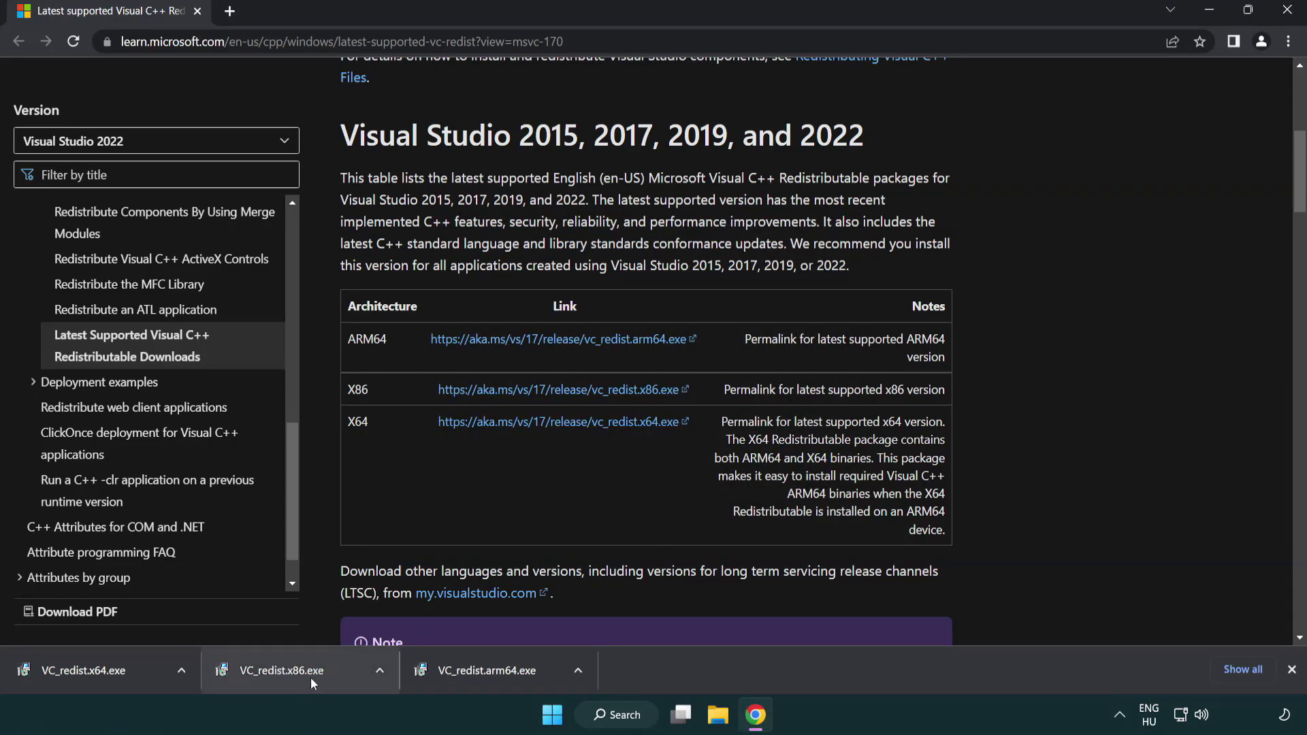
Install the x86 and x64 redistributables without restarting, then close Chrome.
left_click(292, 678)
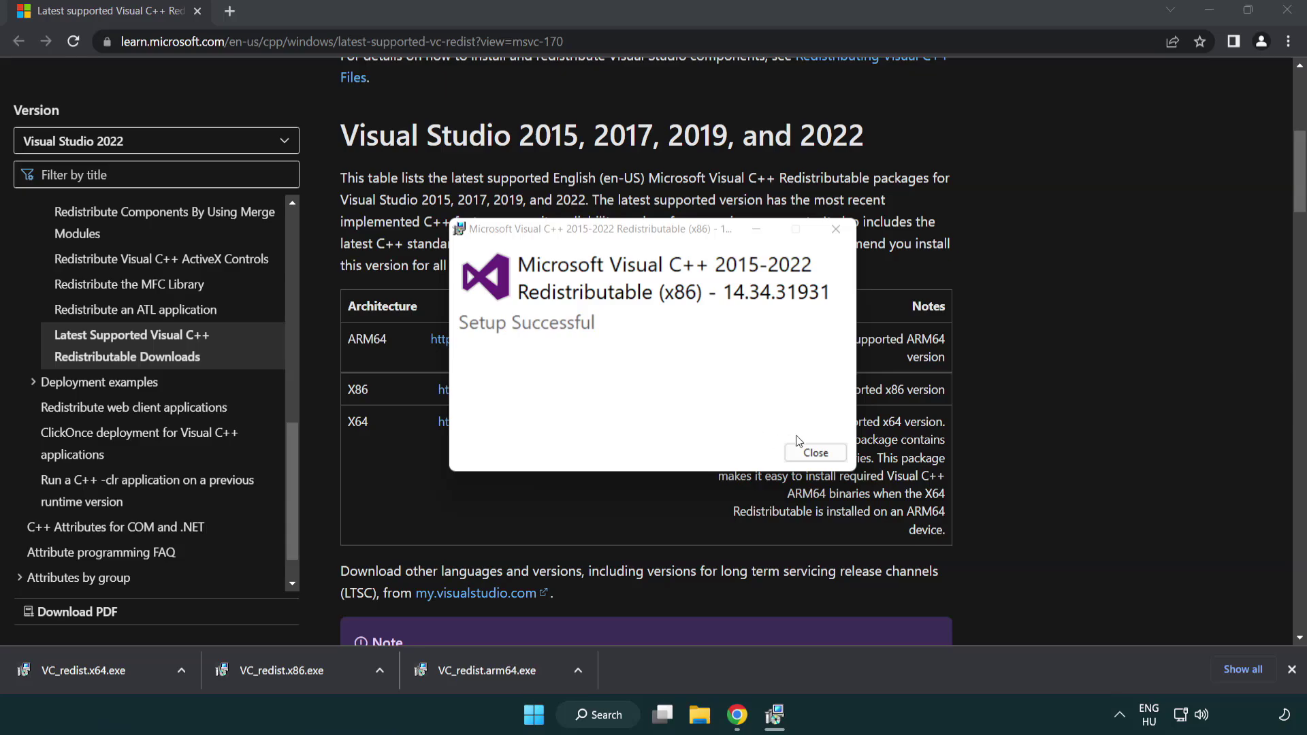
left_click(814, 452)
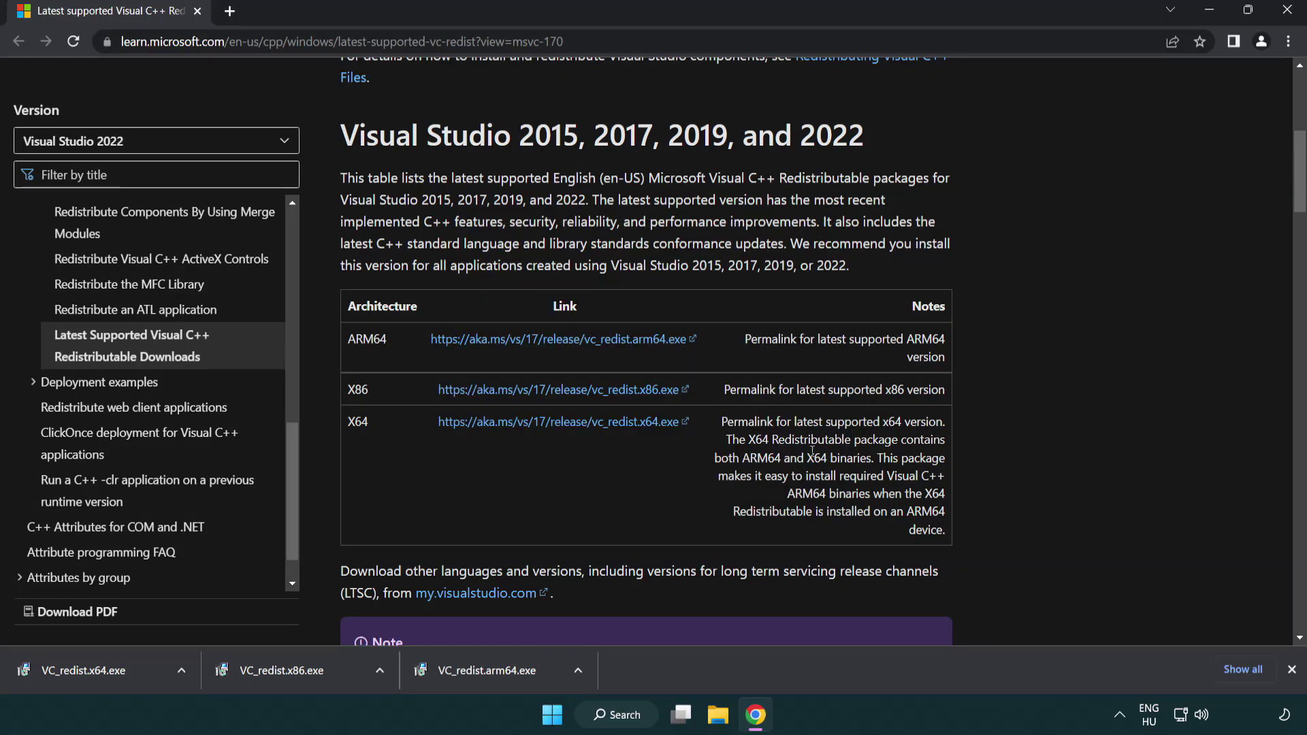
left_click(98, 669)
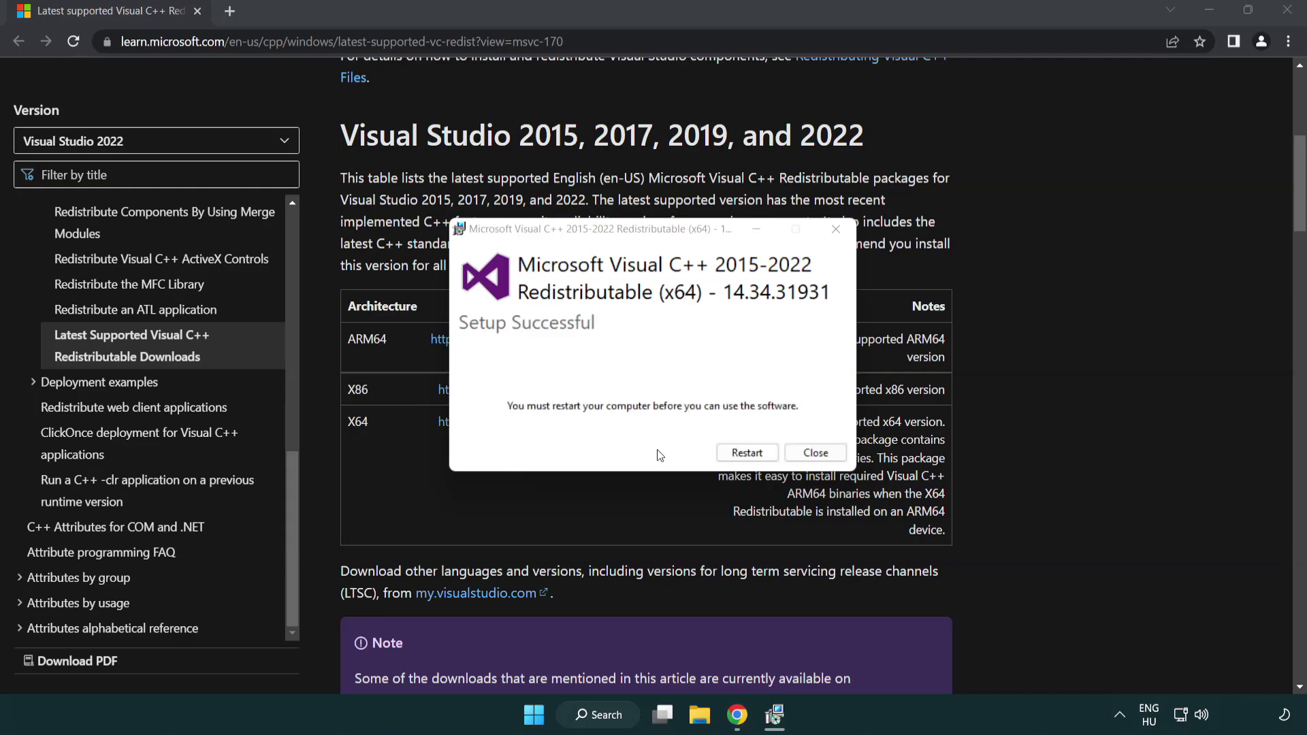
left_click(826, 462)
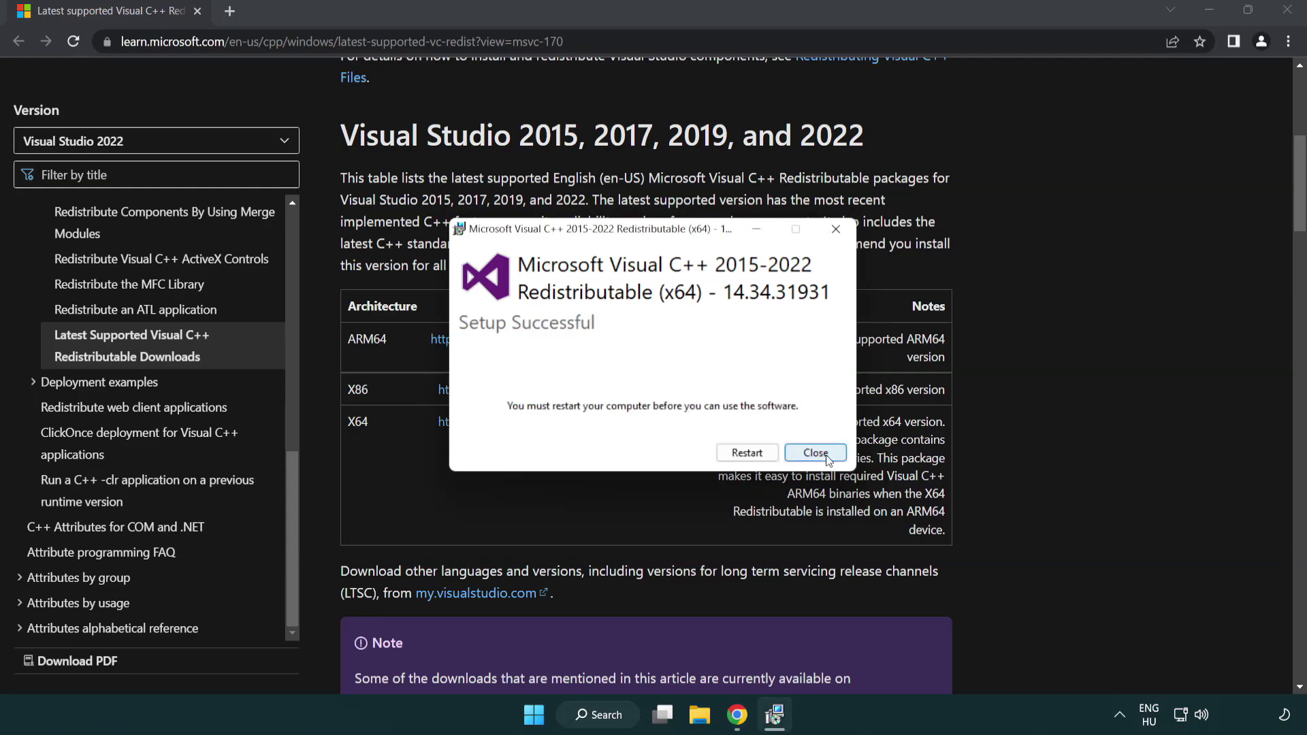
left_click(827, 460)
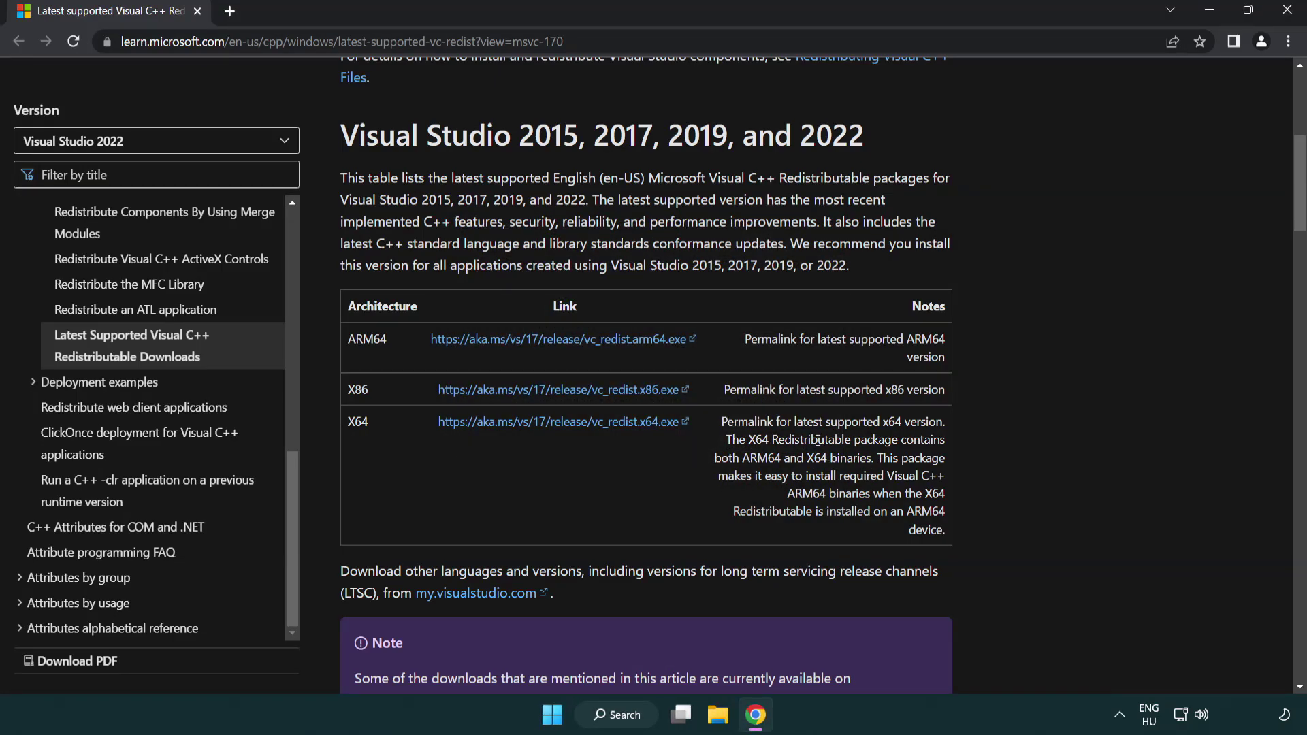
left_click(1287, 13)
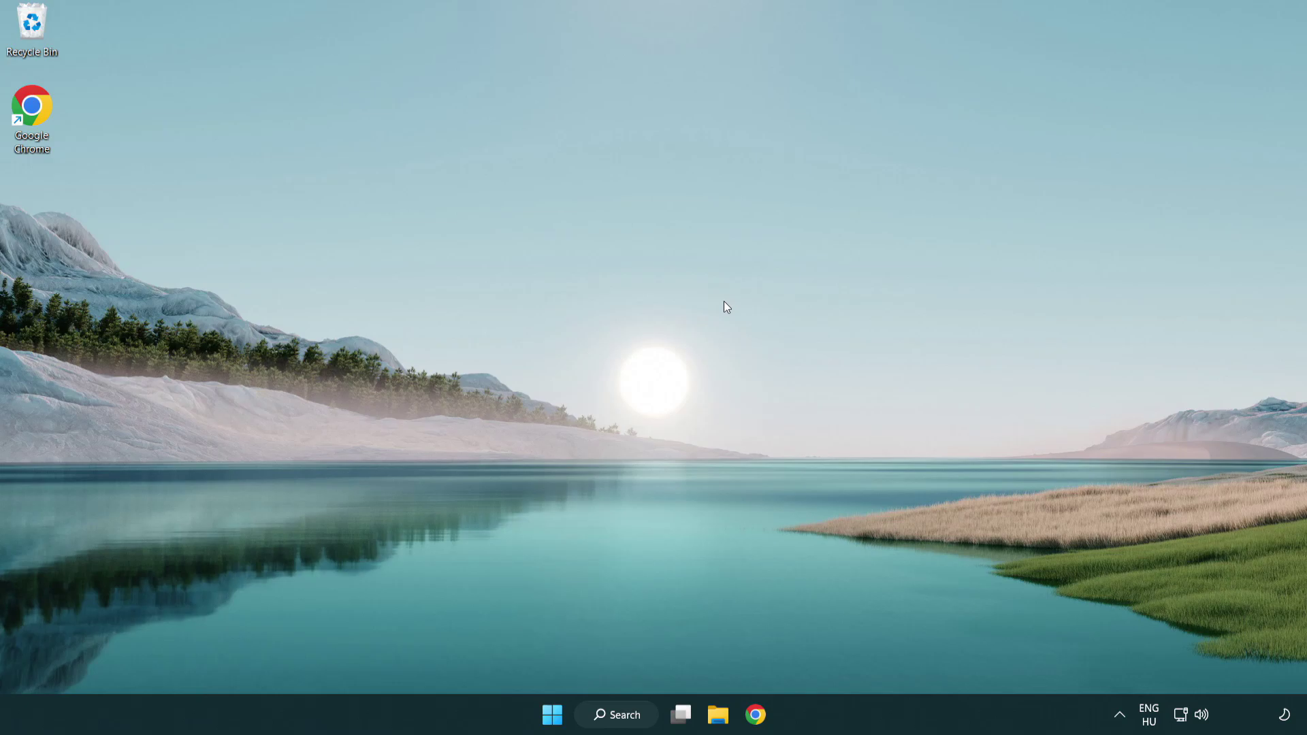
Search for cmd and launch Command Prompt as administrator.
left_click(610, 716)
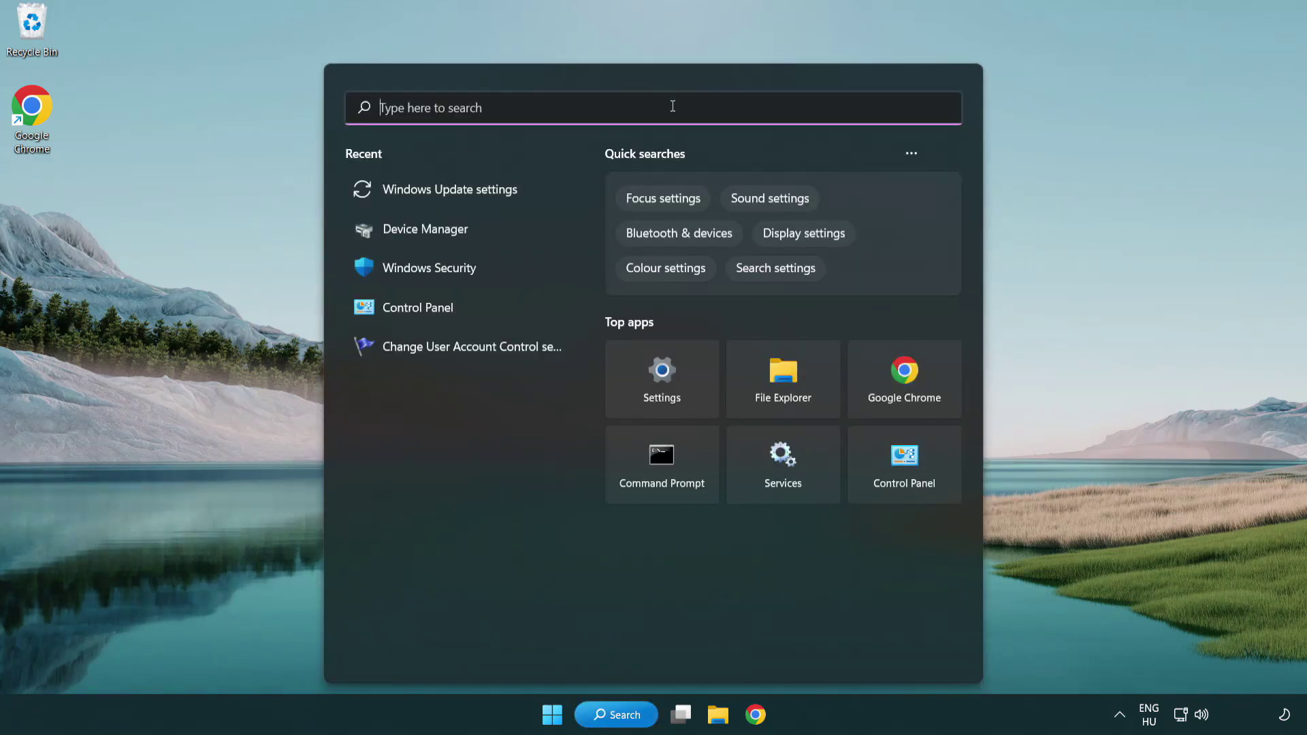
type("cmd")
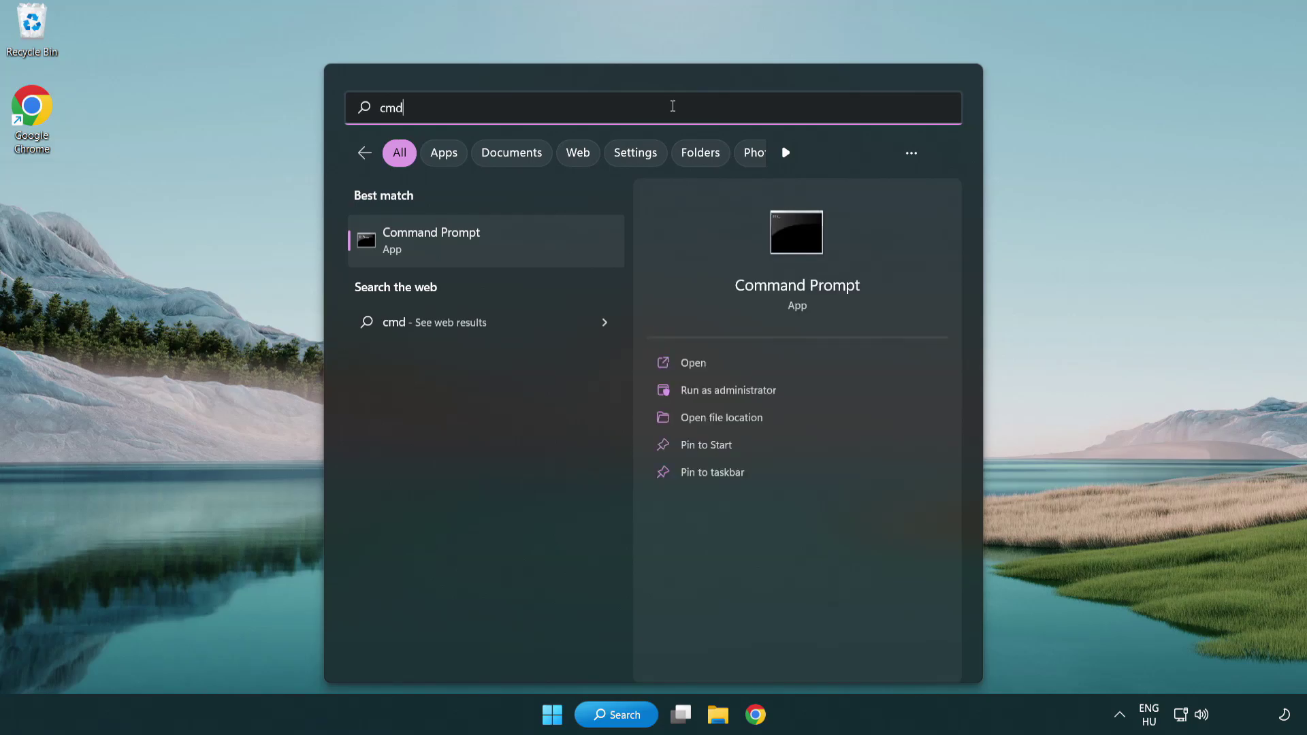
right_click(499, 243)
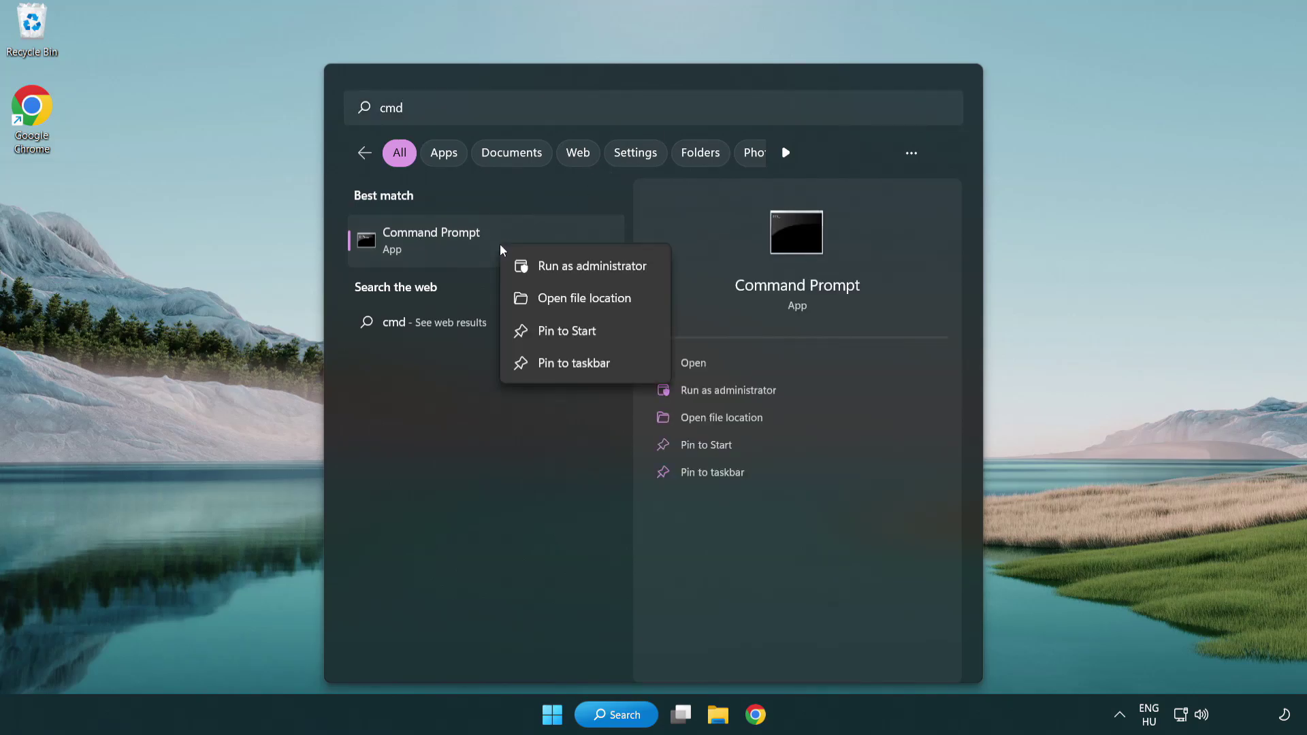
left_click(589, 272)
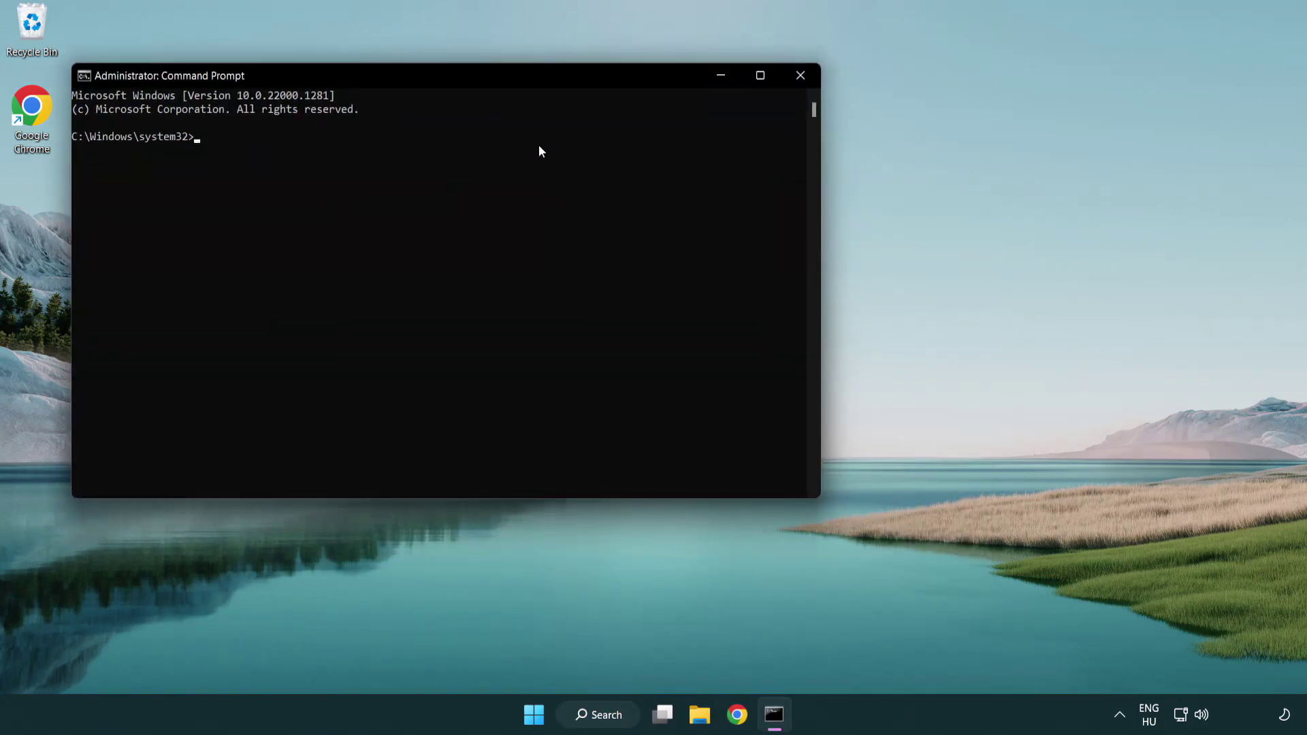
Centre the Command Prompt window and run sfc /scannow until verification reaches 100%.
left_click_drag(466, 81, 657, 139)
type("sfc /scannow")
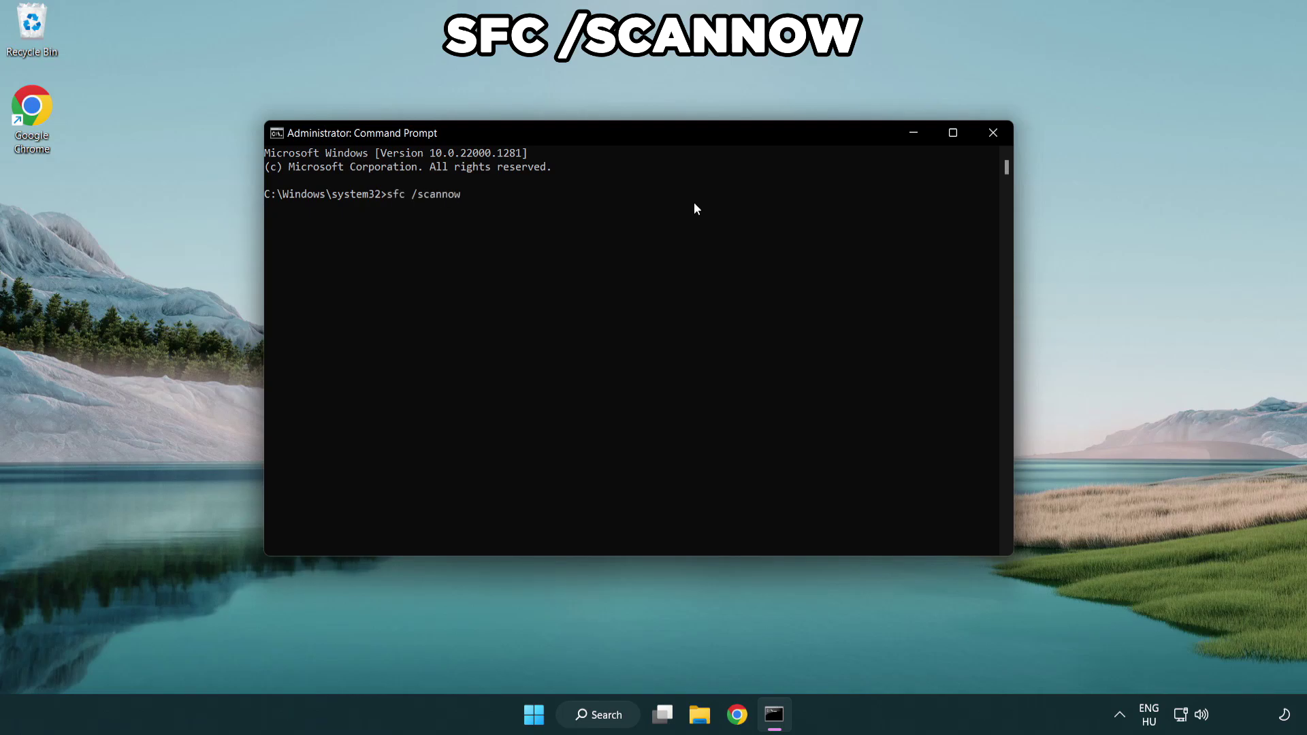
key("Return")
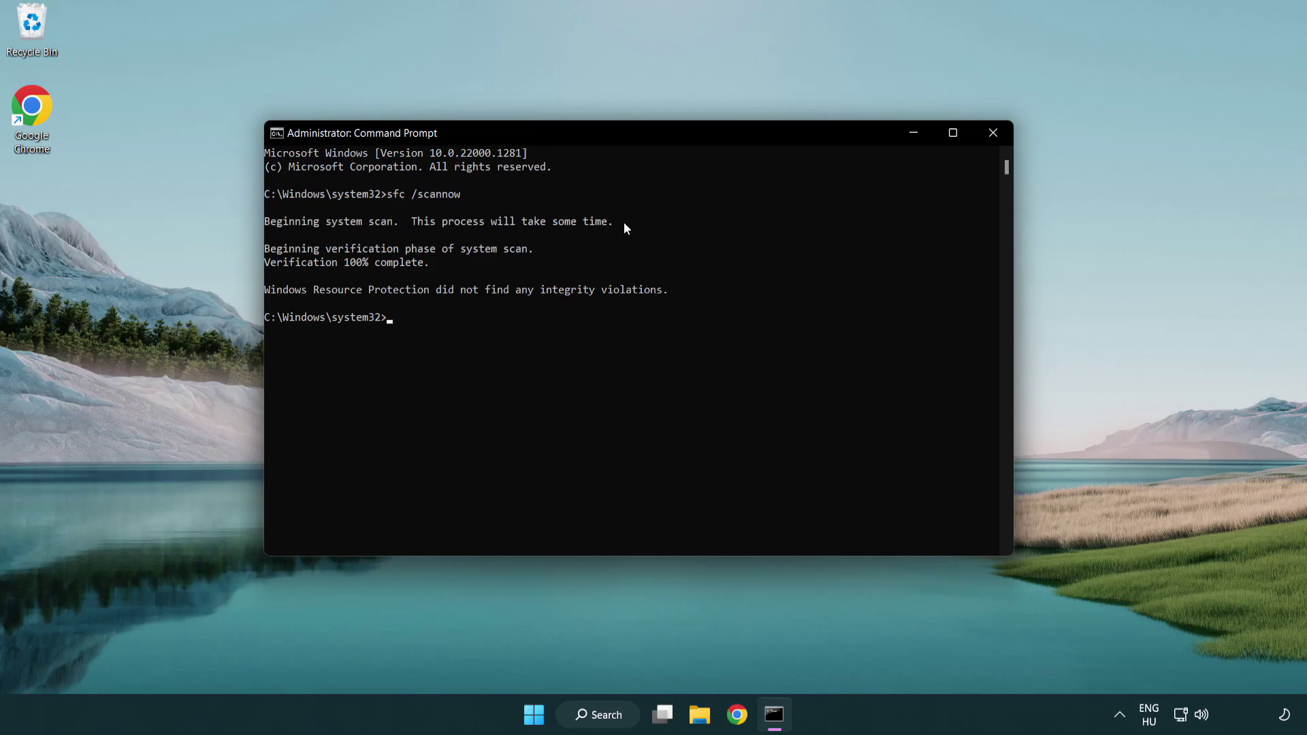
Close Command Prompt and show the Start menu power options: Sleep, Shut down, Restart.
left_click(996, 137)
left_click(546, 718)
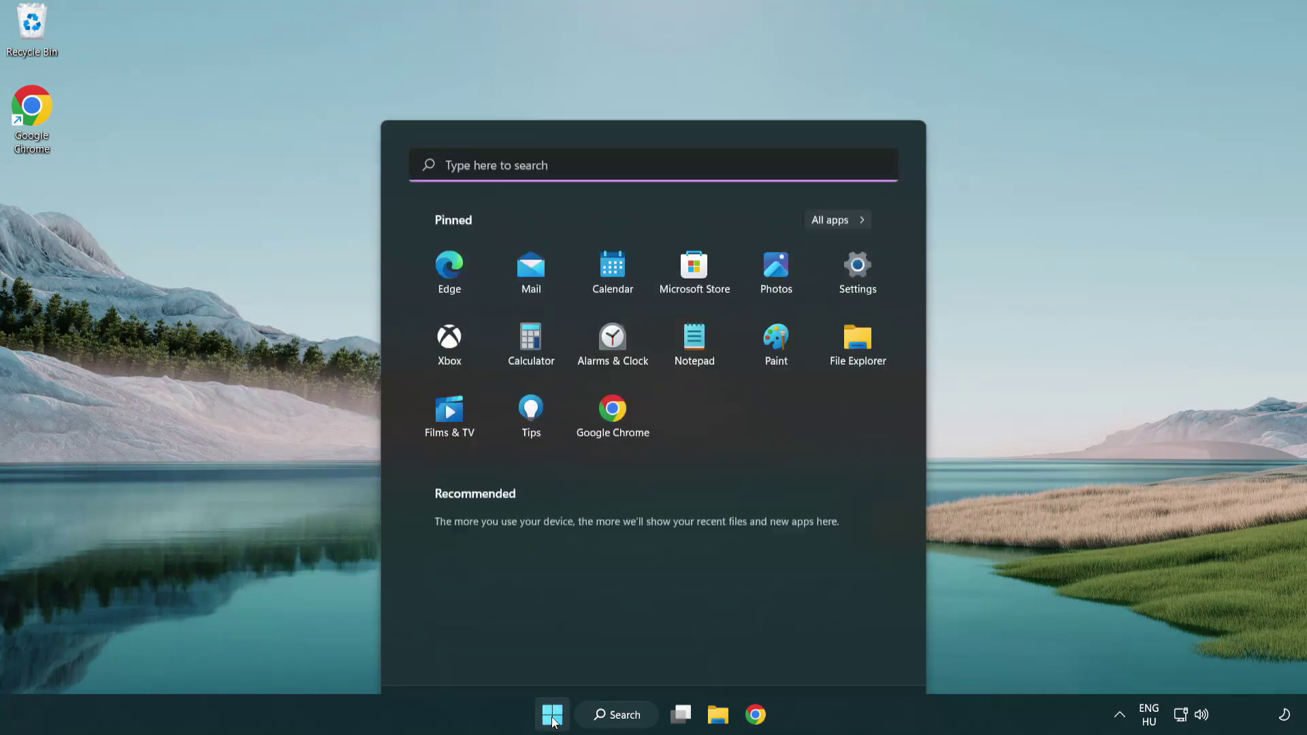
left_click(866, 655)
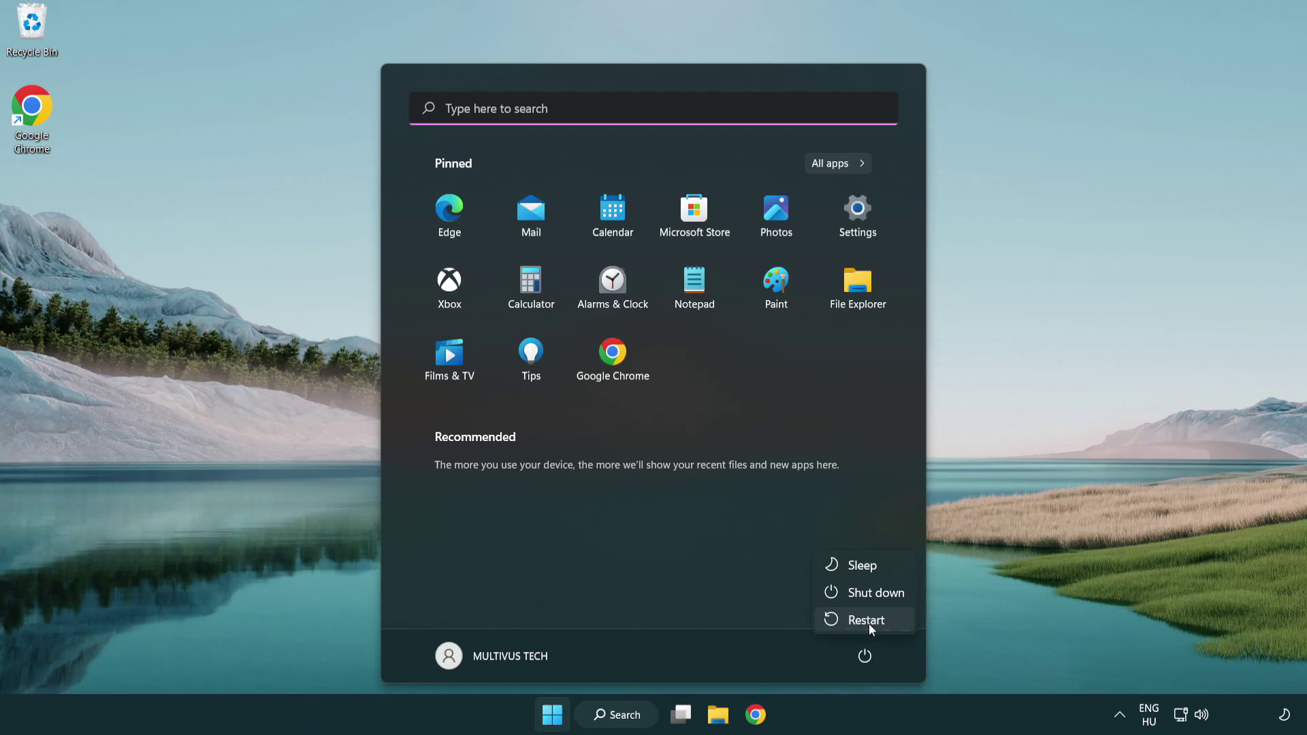